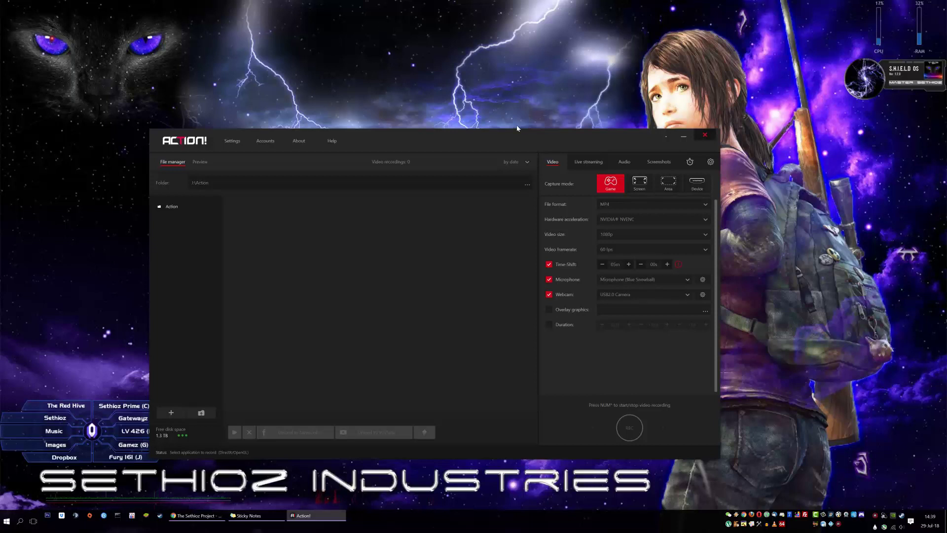
- Move the Action! main window slightly right and lower on the desktop
{"action": "left_click_drag", "start_coordinate": [454, 138], "coordinate": [435, 146]}
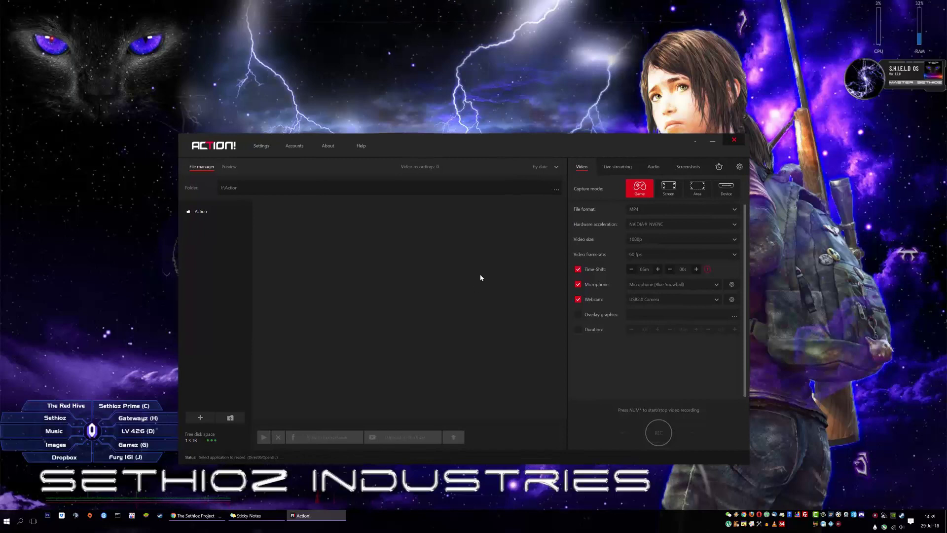
{"action": "left_click_drag", "start_coordinate": [472, 148], "coordinate": [456, 139]}
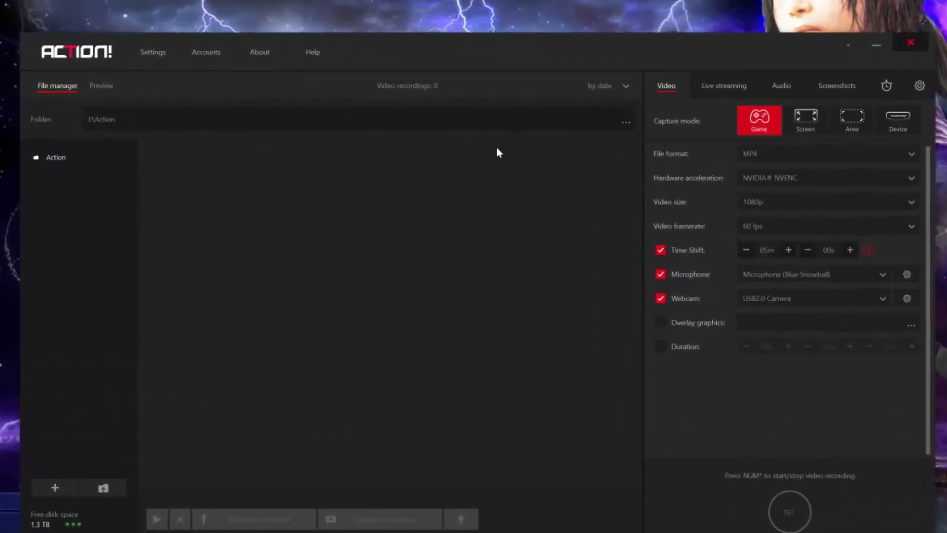
- Try Game and Area modes, stretch the area to 745x614, then keep Screen capture on Desktop 1
{"action": "left_click", "coordinate": [808, 127]}
{"action": "left_click", "coordinate": [762, 127]}
{"action": "left_click", "coordinate": [796, 125]}
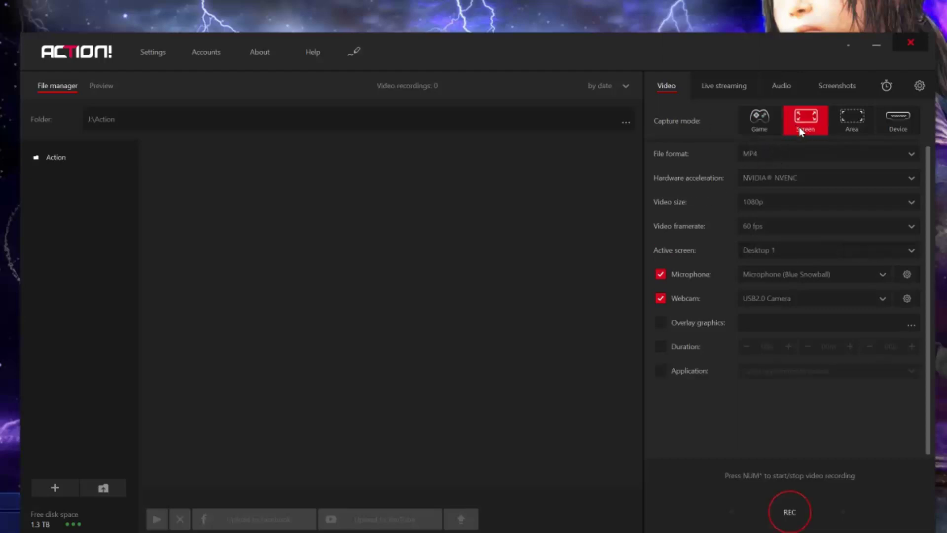
{"action": "left_click", "coordinate": [852, 123]}
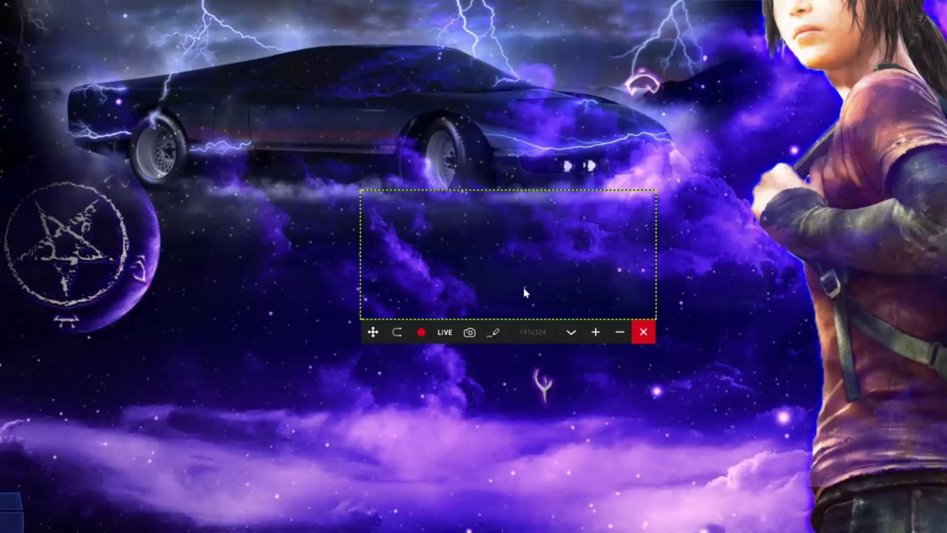
{"action": "left_click_drag", "start_coordinate": [387, 191], "coordinate": [361, 76]}
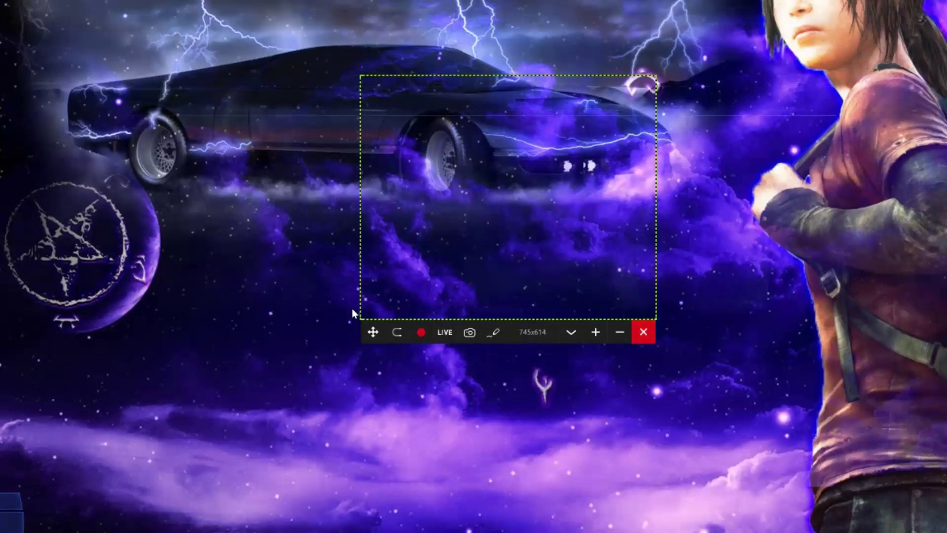
{"action": "left_click", "coordinate": [642, 331]}
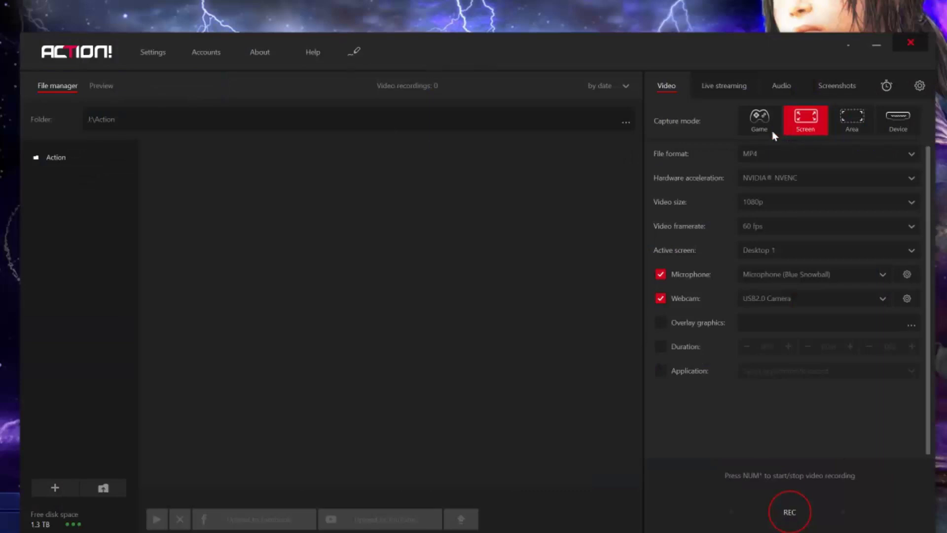
- Show the Preview tab, resize the webcam overlay, and enable drawing on the desktop
{"action": "left_click", "coordinate": [101, 90]}
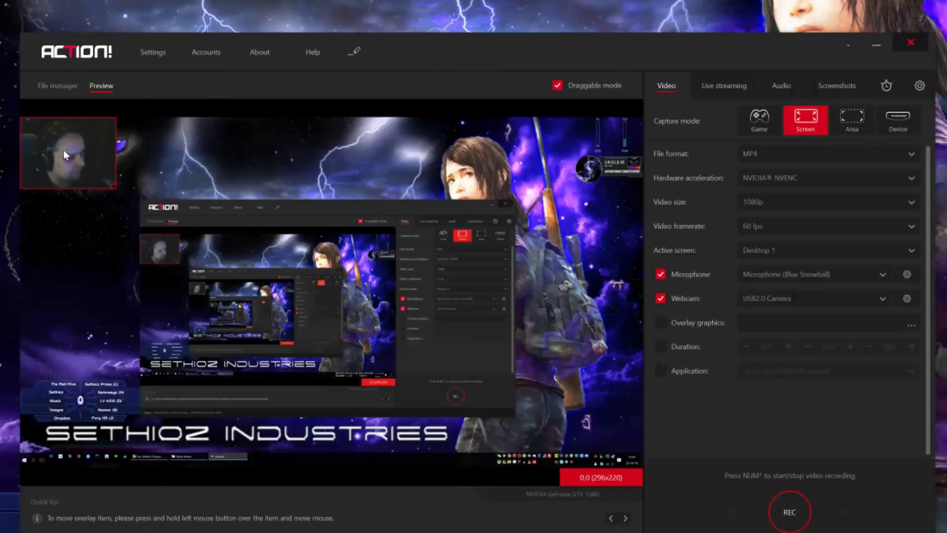
{"action": "left_click_drag", "start_coordinate": [115, 193], "coordinate": [54, 118]}
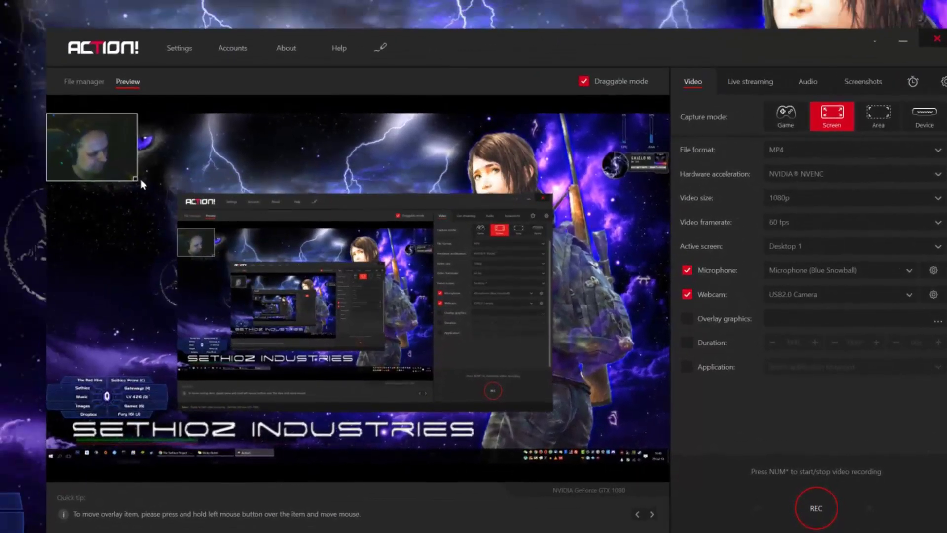
{"action": "left_click", "coordinate": [381, 48]}
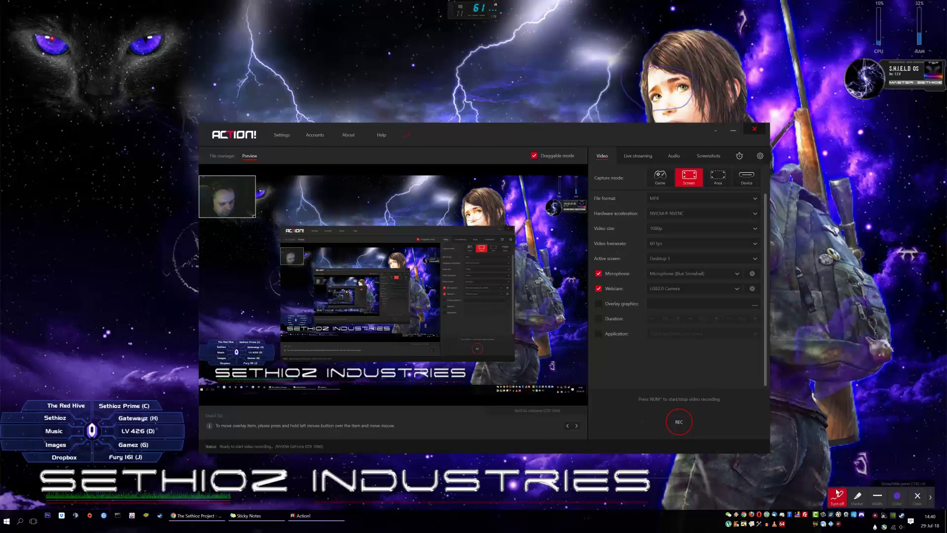
- Choose yellow and draw three marker strokes on the desktop, including one toward the cat's ear
{"action": "left_click", "coordinate": [898, 499]}
{"action": "left_click", "coordinate": [895, 460]}
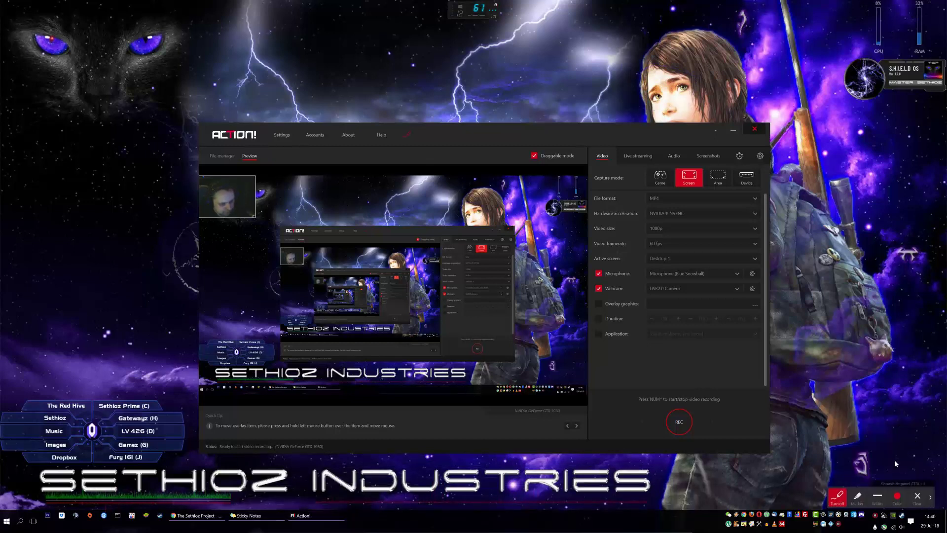
{"action": "left_click", "coordinate": [899, 498]}
{"action": "left_click", "coordinate": [896, 437]}
{"action": "mouse_move", "coordinate": [395, 65]}
{"action": "left_mouse_down"}
{"action": "mouse_move", "coordinate": [485, 53]}
{"action": "mouse_move", "coordinate": [412, 80]}
{"action": "mouse_move", "coordinate": [397, 64]}
{"action": "left_mouse_up"}
{"action": "mouse_move", "coordinate": [112, 132]}
{"action": "left_mouse_down"}
{"action": "mouse_move", "coordinate": [162, 89]}
{"action": "mouse_move", "coordinate": [172, 95]}
{"action": "mouse_move", "coordinate": [176, 81]}
{"action": "mouse_move", "coordinate": [138, 75]}
{"action": "left_mouse_up"}
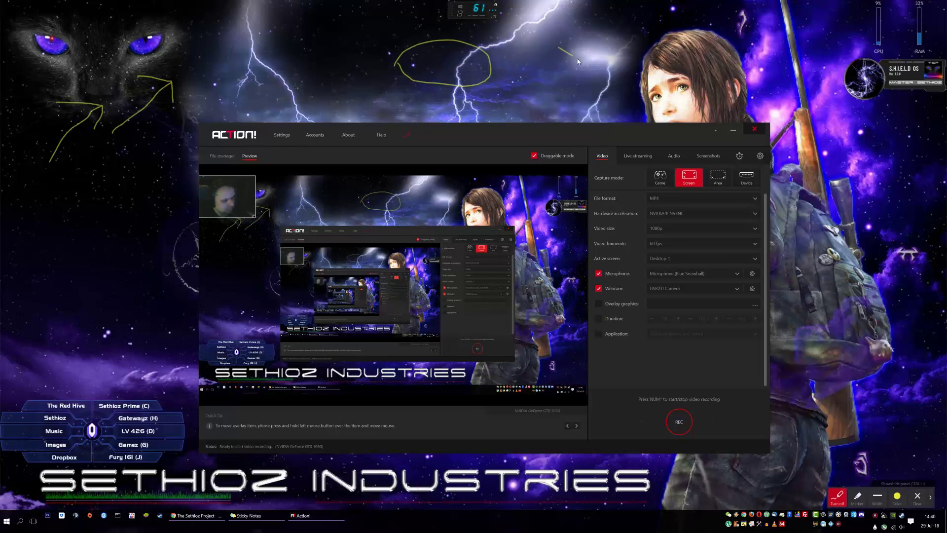
{"action": "mouse_move", "coordinate": [589, 68]}
{"action": "left_mouse_down"}
{"action": "mouse_move", "coordinate": [622, 61]}
{"action": "mouse_move", "coordinate": [622, 80]}
{"action": "mouse_move", "coordinate": [568, 90]}
{"action": "left_mouse_up"}
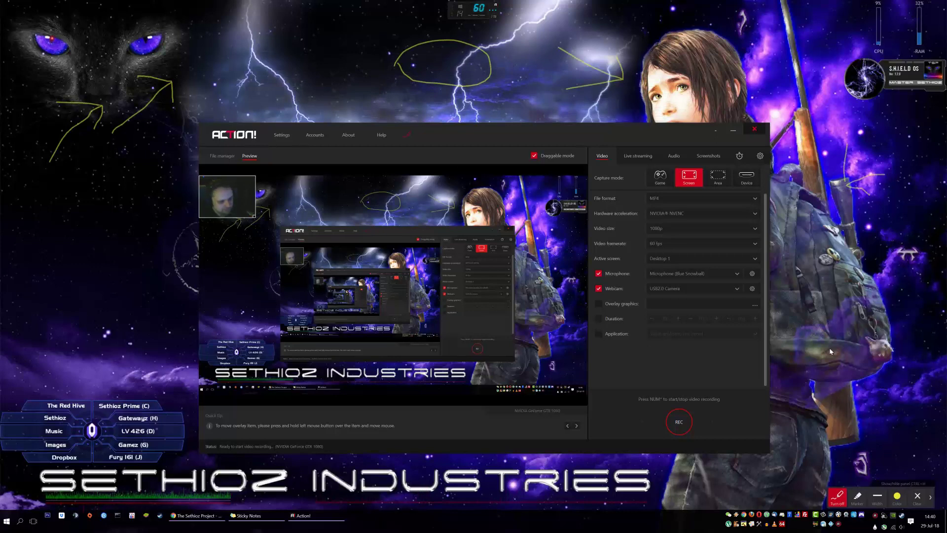
- Clear the yellow drawings and switch the annotation tool to Text
{"action": "left_click", "coordinate": [917, 496]}
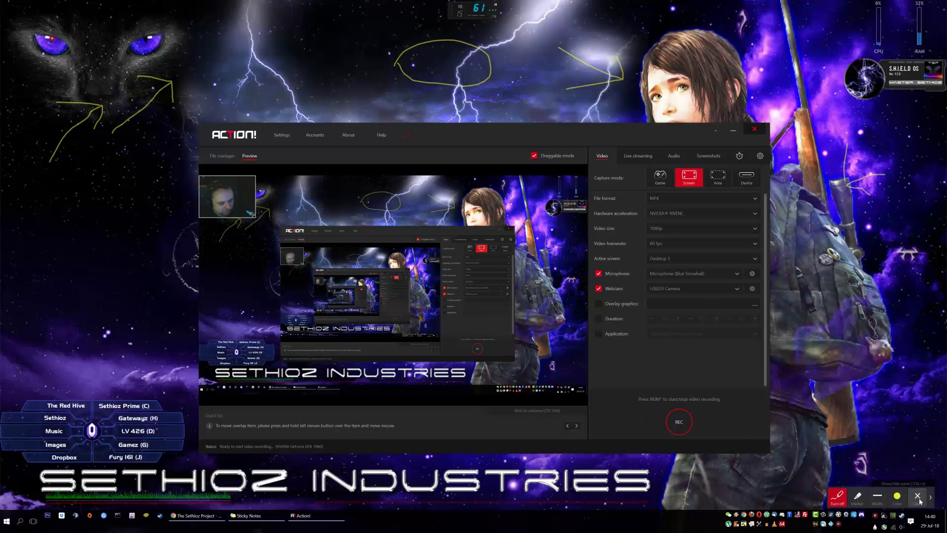
{"action": "left_click", "coordinate": [857, 496]}
{"action": "left_click", "coordinate": [857, 382]}
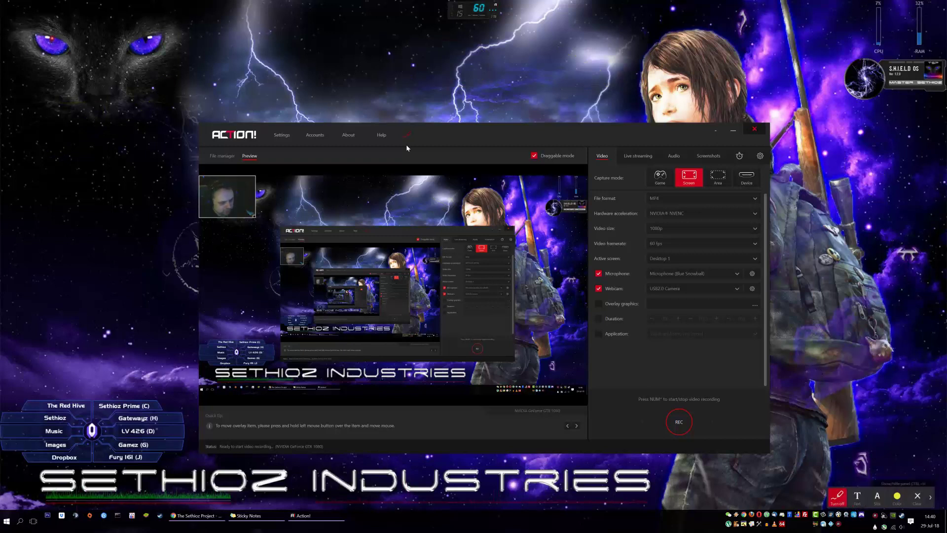
- Write a desktop note 'The Sethioz Project' followed by lines 'fdsafda', 'fdafd', 'fdsafd'
{"action": "type", "text": "The Sethioz Project"}
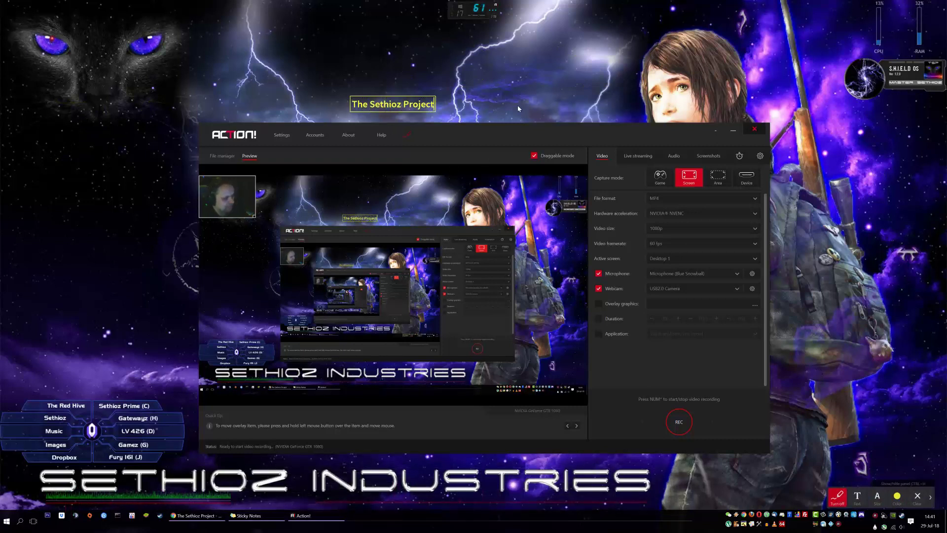
{"action": "key", "text": "Return"}
{"action": "type", "text": "fdsafda"}
{"action": "key", "text": "Return"}
{"action": "type", "text": "fdafd"}
{"action": "key", "text": "Return"}
{"action": "type", "text": "fdsafd"}
{"action": "left_click", "coordinate": [454, 84]}
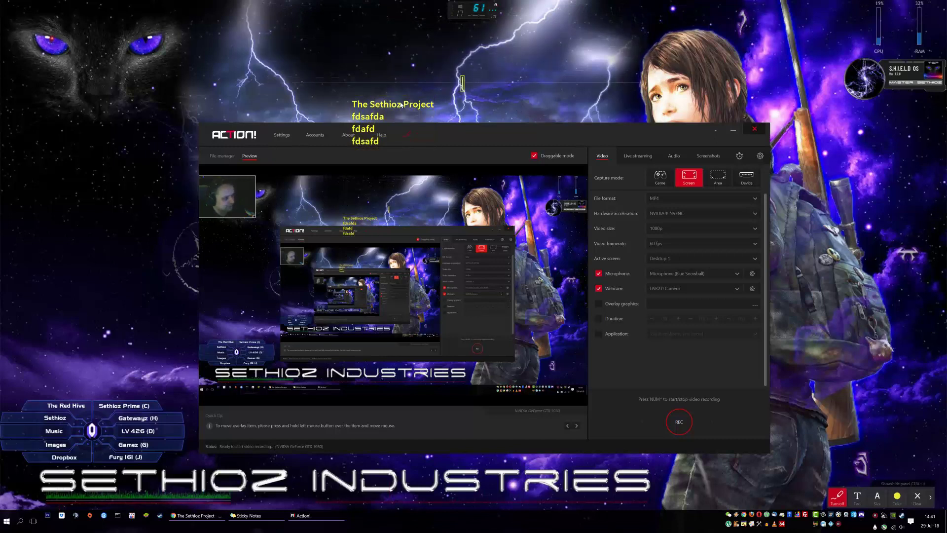
{"action": "left_click", "coordinate": [466, 90]}
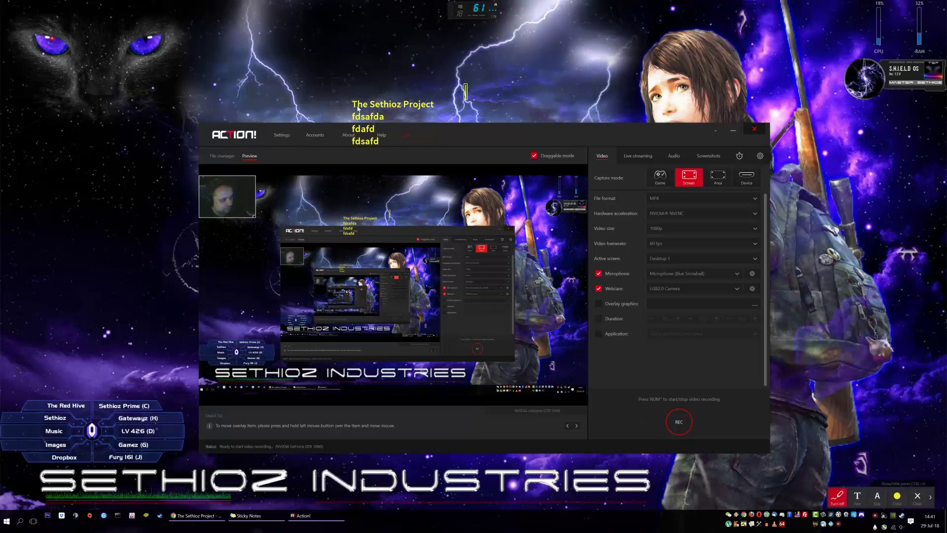
- Clear the text notes, turn off desktop annotation, and hide the drawing tools
{"action": "left_click", "coordinate": [917, 497]}
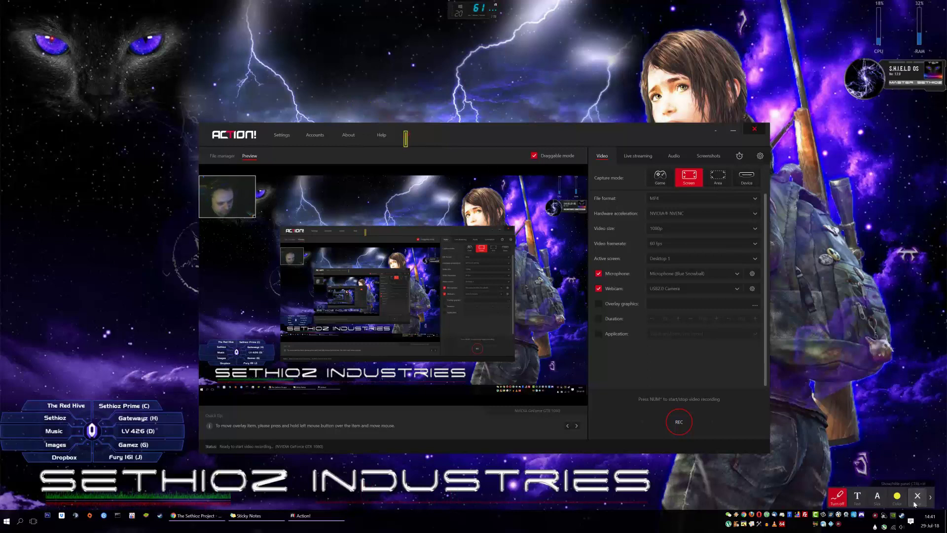
{"action": "left_click", "coordinate": [837, 497]}
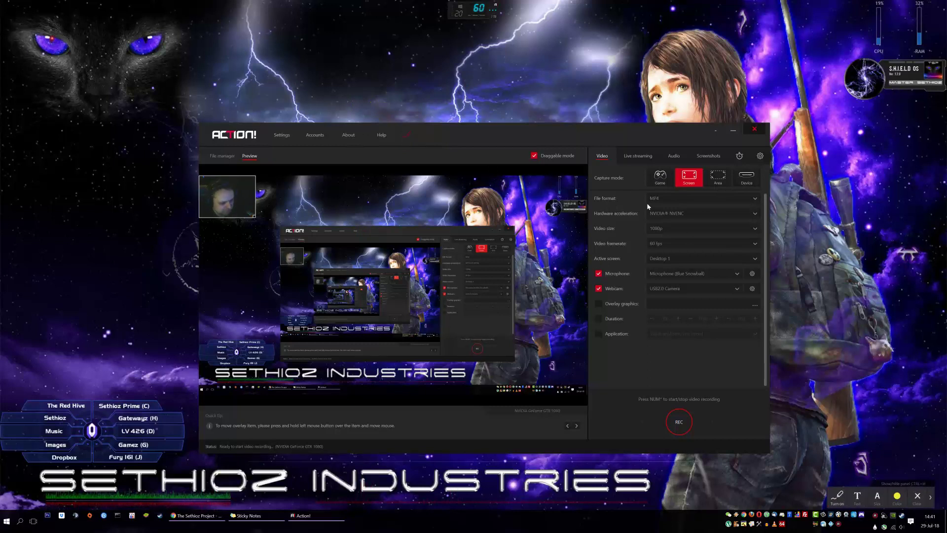
{"action": "left_click", "coordinate": [407, 134]}
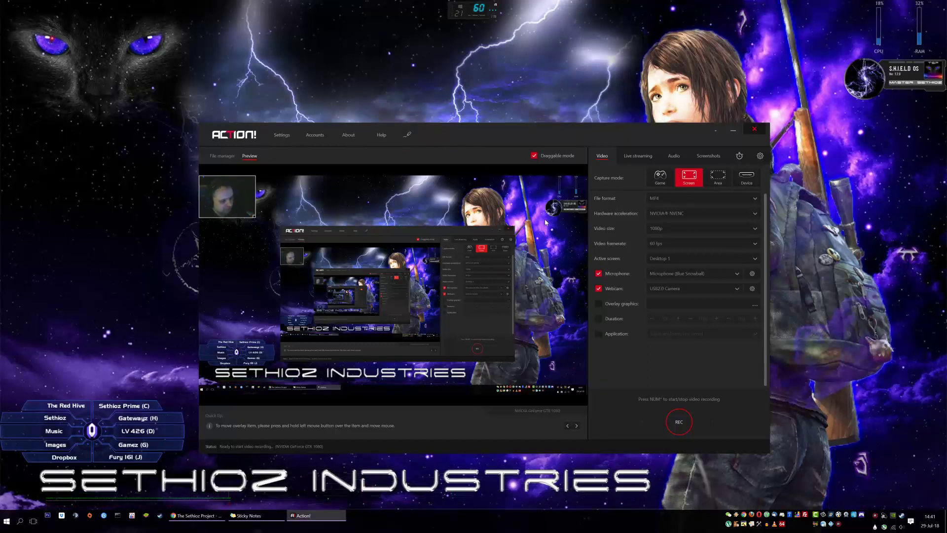
- Reselect Screen capture mode and start recording with the NUM* hotkey
{"action": "left_click", "coordinate": [663, 177]}
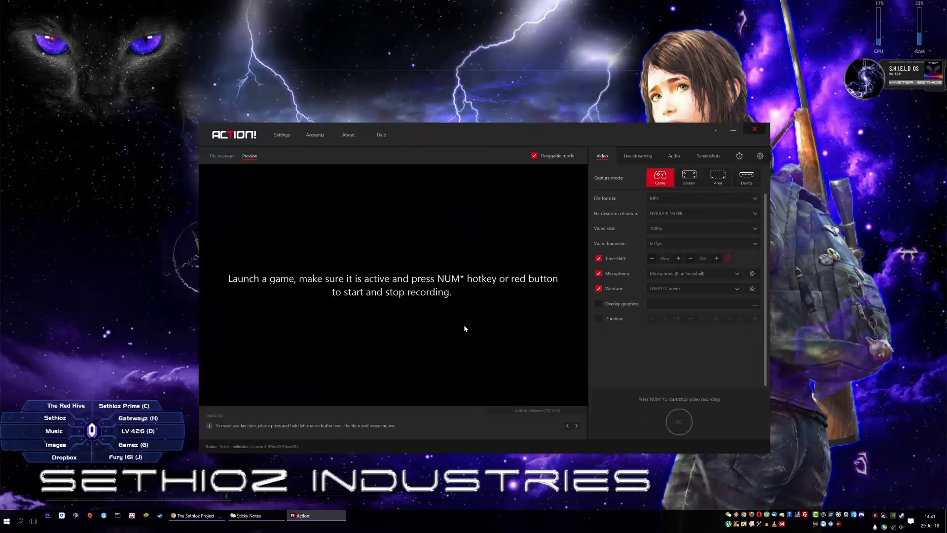
{"action": "left_click", "coordinate": [688, 185]}
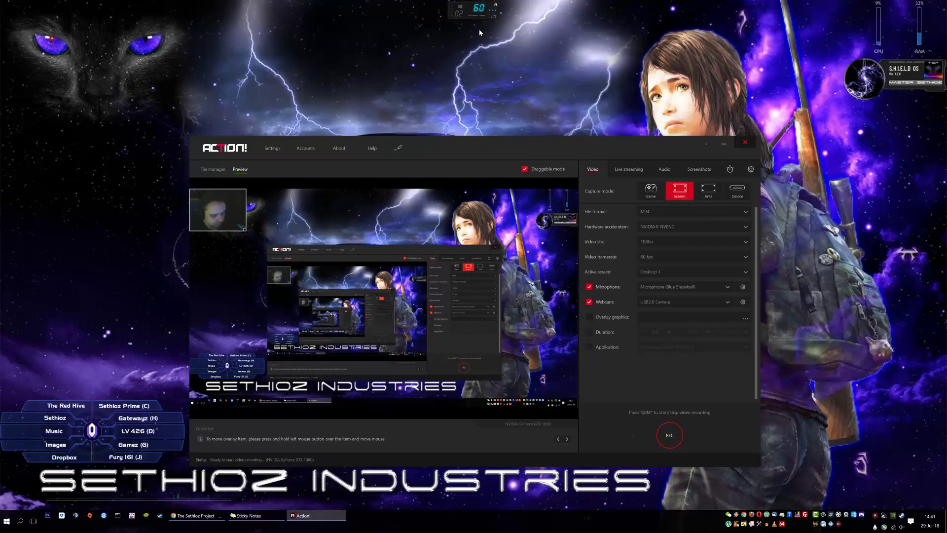
{"action": "key", "text": "KP_Multiply"}
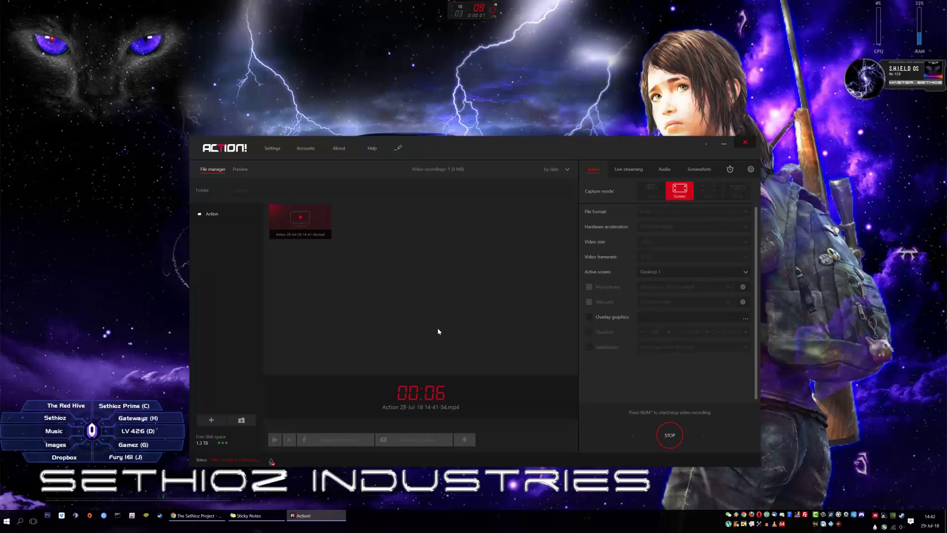
- Stop recording with NUM*, select the new 7-second clip, and view the Accounts Manager
{"action": "key", "text": "KP_Multiply"}
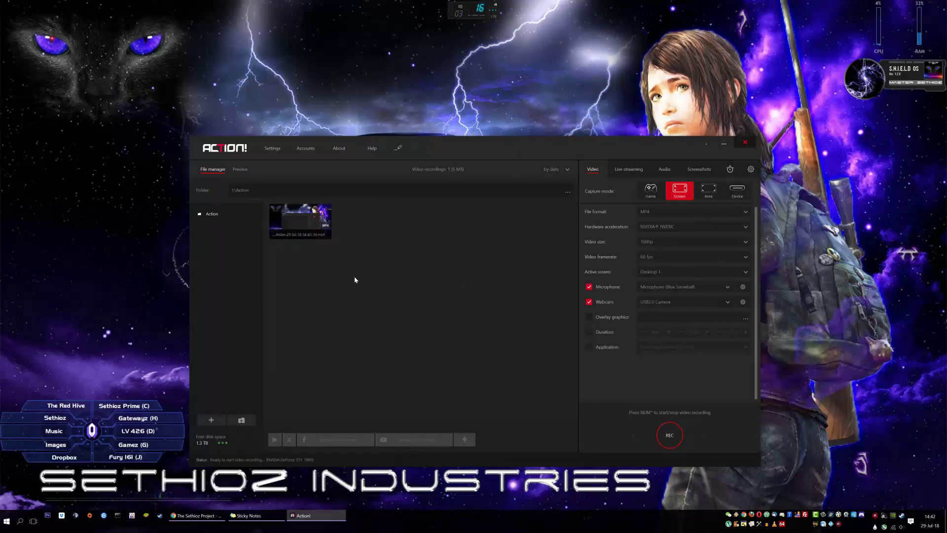
{"action": "left_click", "coordinate": [298, 226]}
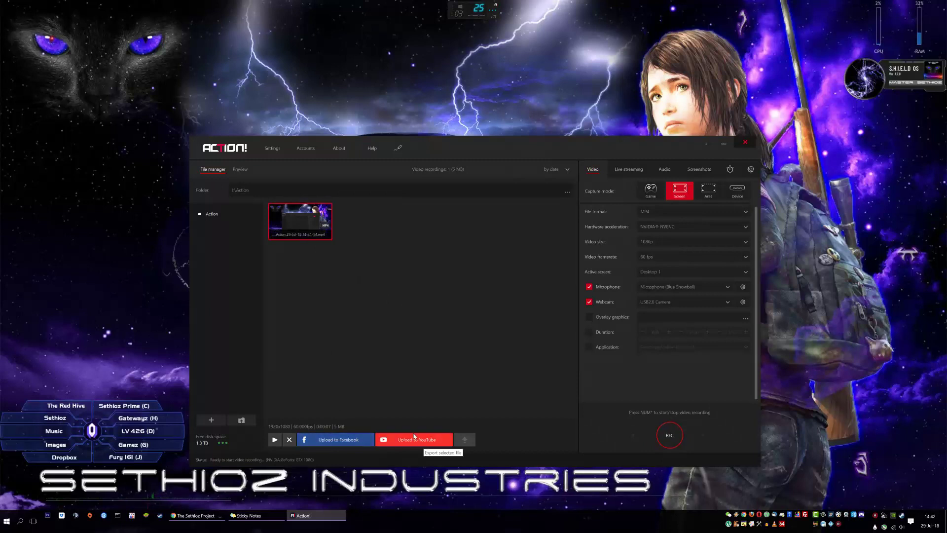
{"action": "left_click", "coordinate": [302, 149]}
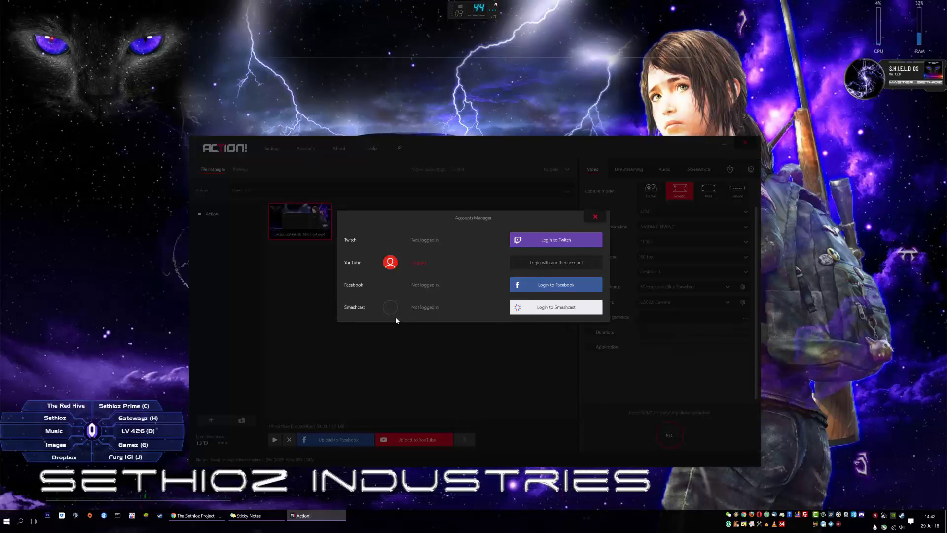
- Close Accounts Manager, play the new clip, and move and enlarge the Action! Player
{"action": "left_click", "coordinate": [596, 217]}
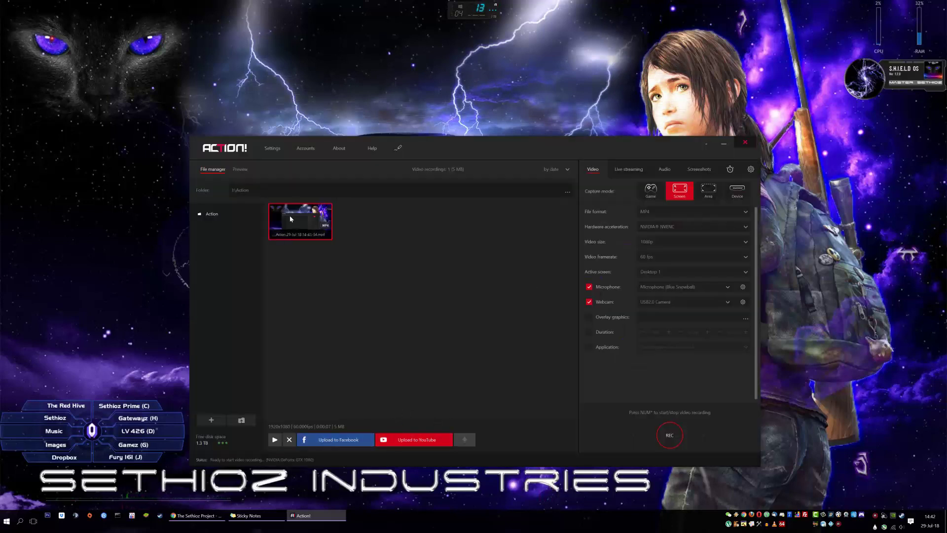
{"action": "left_click", "coordinate": [275, 443]}
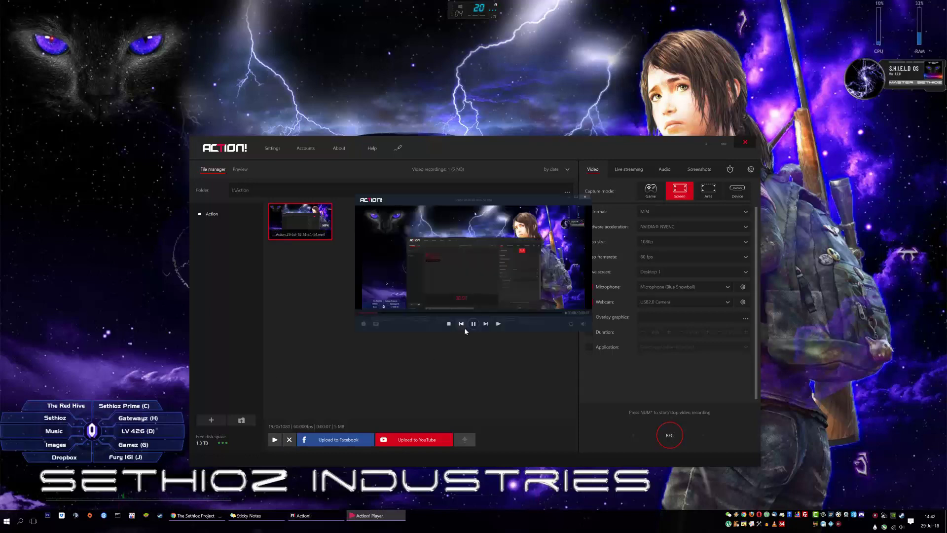
{"action": "left_click_drag", "start_coordinate": [510, 204], "coordinate": [464, 249]}
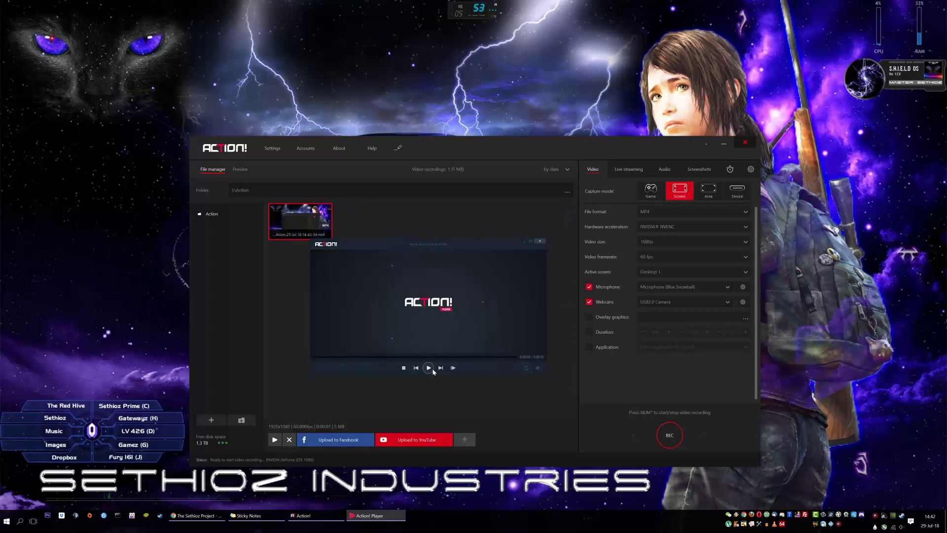
{"action": "left_click_drag", "start_coordinate": [456, 251], "coordinate": [440, 121]}
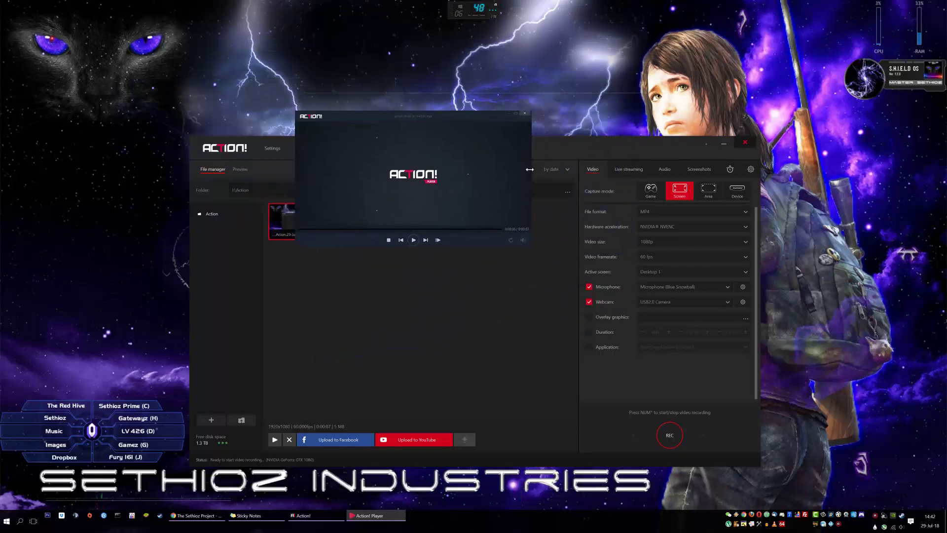
{"action": "left_click_drag", "start_coordinate": [533, 169], "coordinate": [700, 172]}
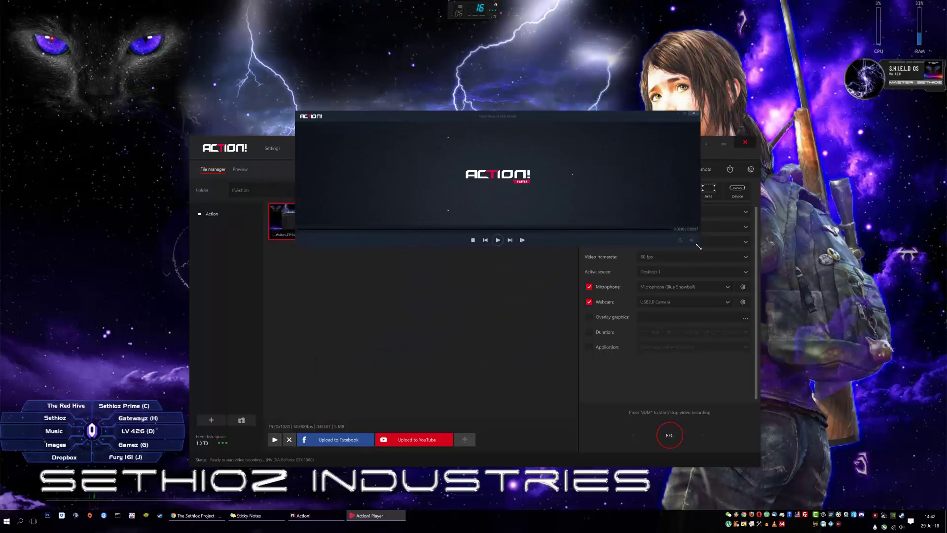
{"action": "left_click_drag", "start_coordinate": [700, 248], "coordinate": [746, 401]}
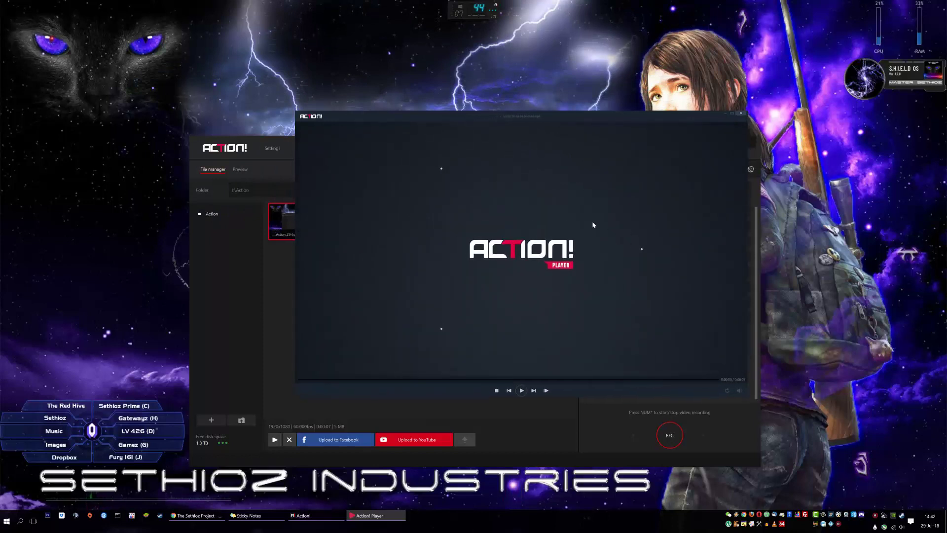
- Close the player and request permanent deletion of the recorded clip
{"action": "left_click_drag", "start_coordinate": [594, 128], "coordinate": [550, 123]}
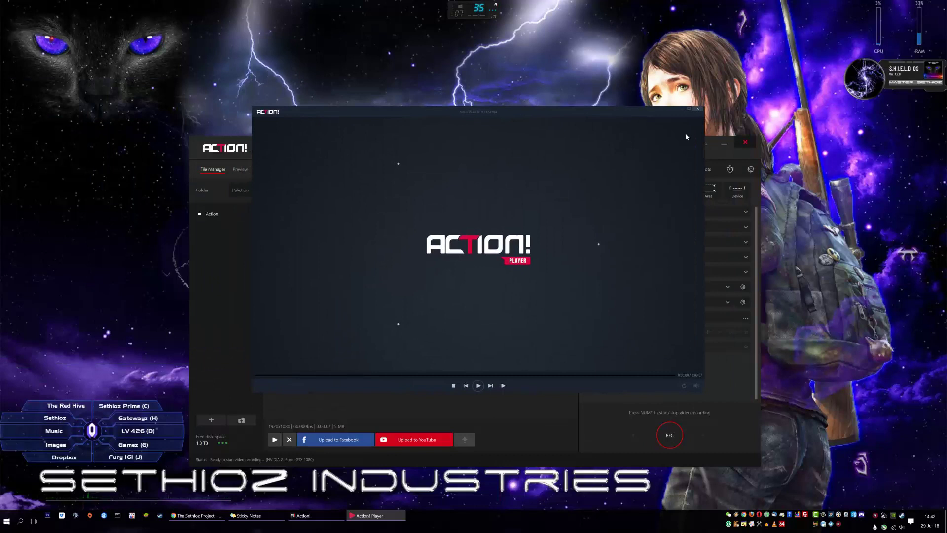
{"action": "left_click", "coordinate": [698, 109]}
{"action": "left_click", "coordinate": [290, 440]}
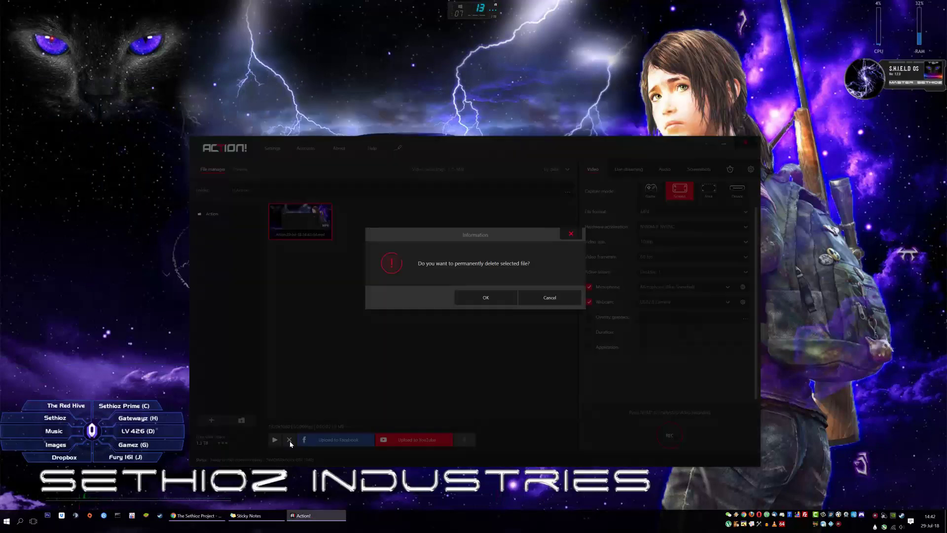
- Confirm deleting the recording and review output formats, keeping NVIDIA NVENC acceleration
{"action": "left_click", "coordinate": [476, 296]}
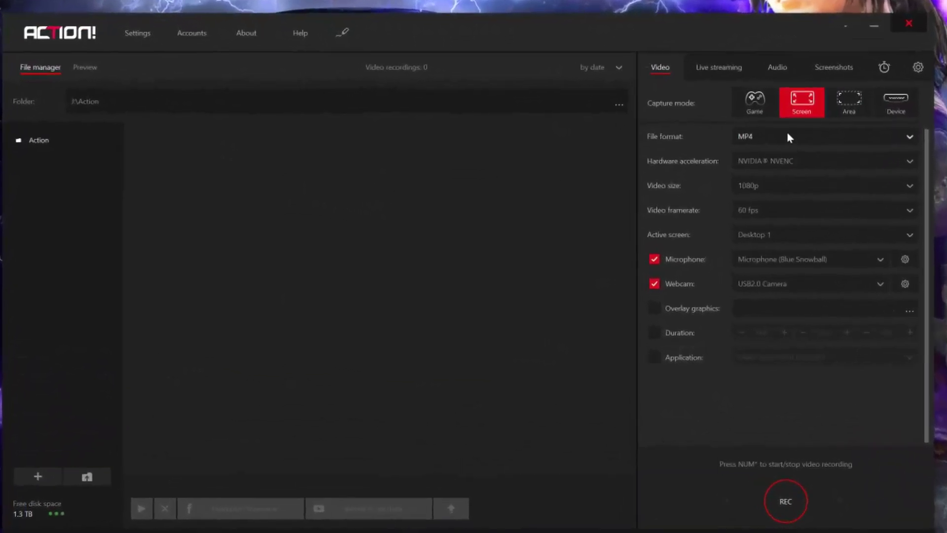
{"action": "left_click", "coordinate": [786, 132]}
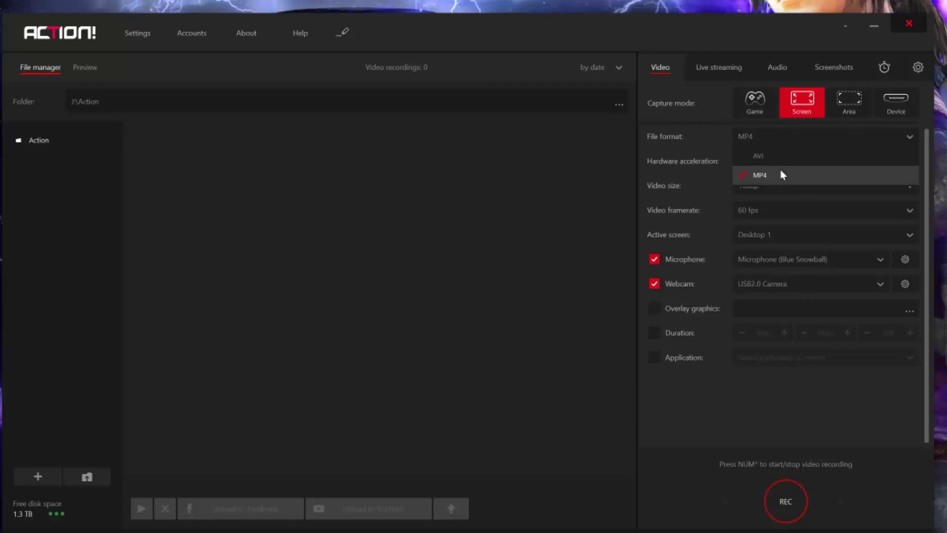
{"action": "left_click", "coordinate": [469, 197]}
{"action": "left_click", "coordinate": [822, 161]}
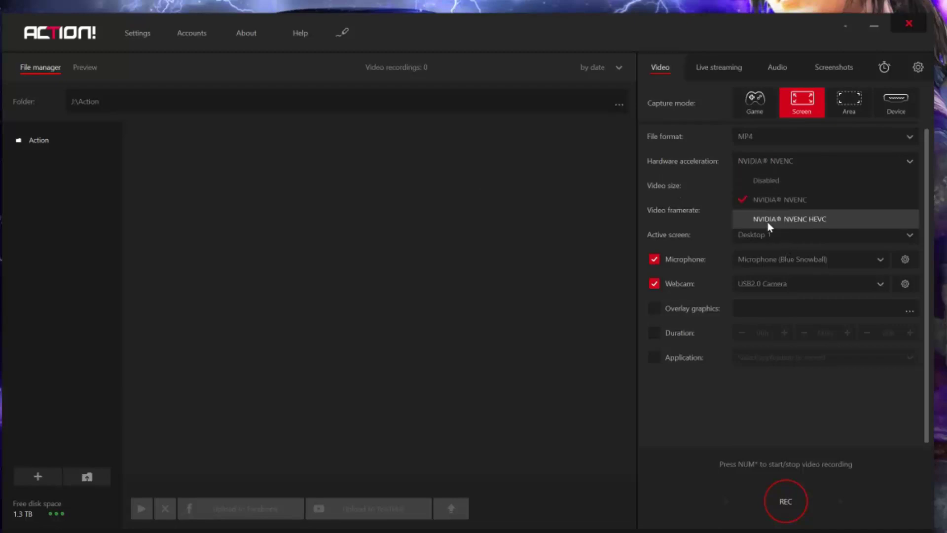
{"action": "left_click", "coordinate": [593, 238]}
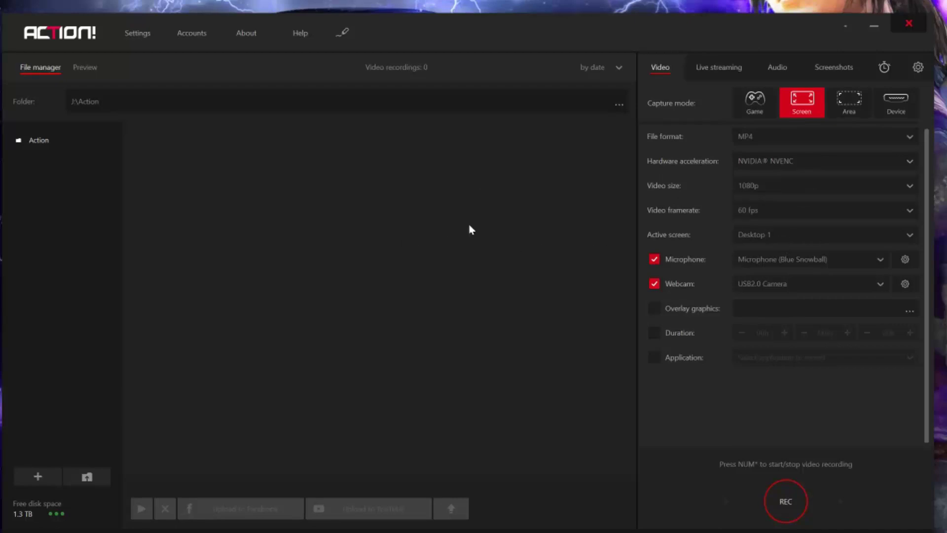
- Review video size, frame rate and screen lists, keeping 1080p, 60 fps and Desktop 1
{"action": "left_click", "coordinate": [824, 185]}
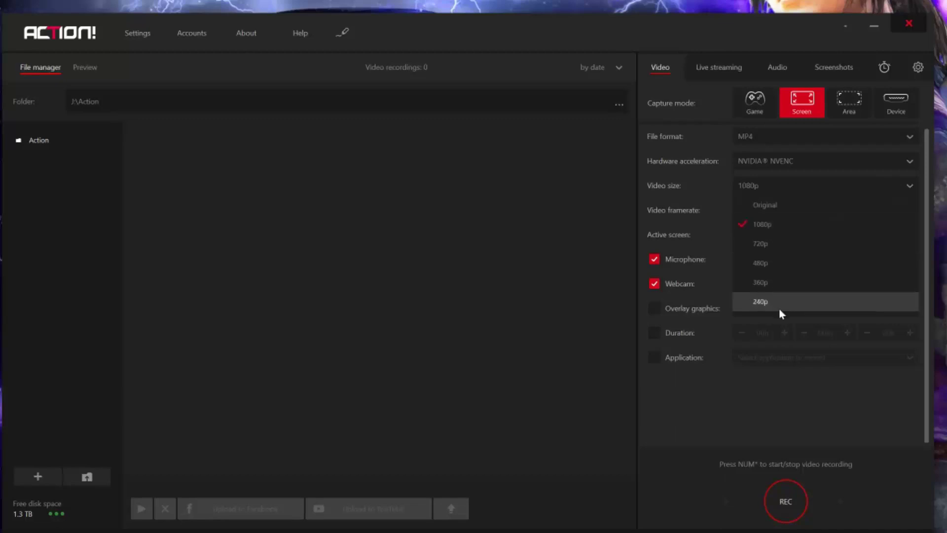
{"action": "left_click", "coordinate": [597, 231]}
{"action": "left_click", "coordinate": [777, 186]}
{"action": "left_click", "coordinate": [772, 223]}
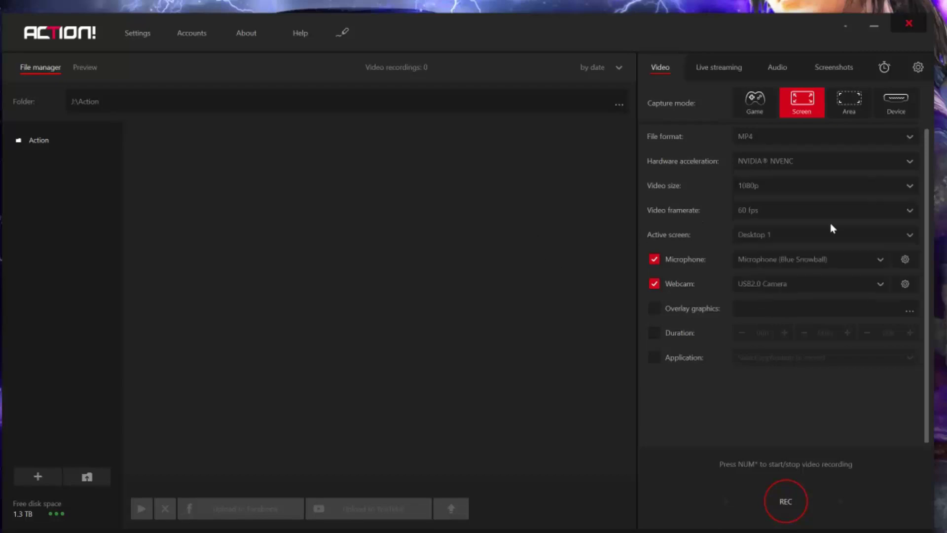
{"action": "left_click", "coordinate": [790, 213]}
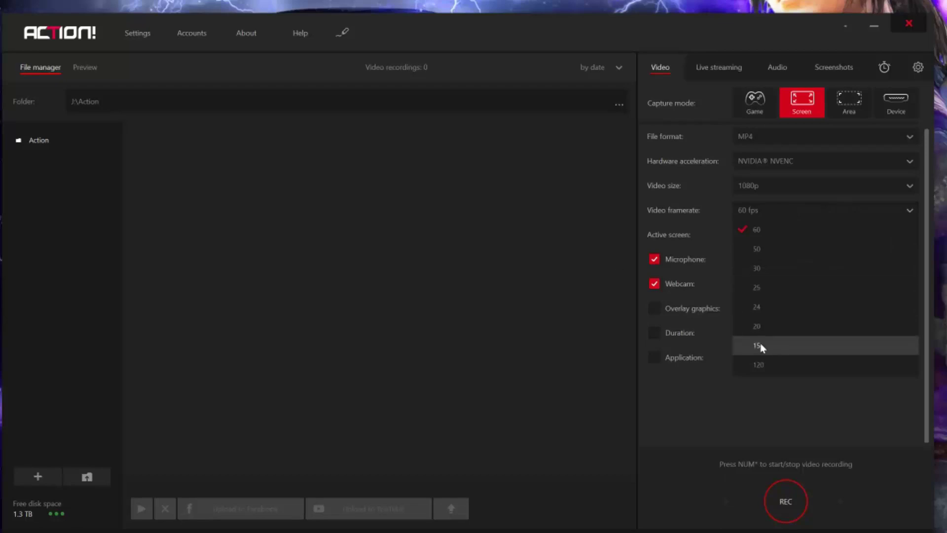
{"action": "left_click", "coordinate": [506, 254]}
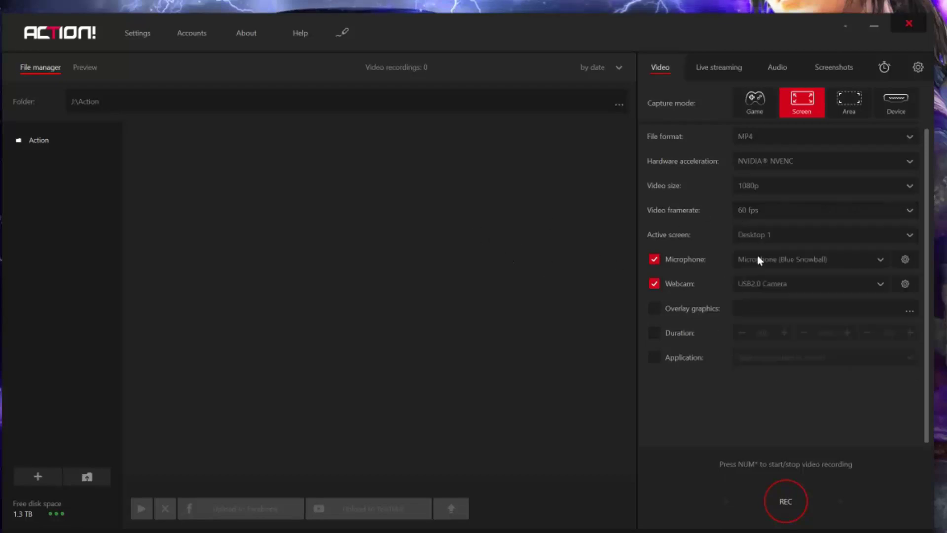
{"action": "left_click", "coordinate": [847, 241]}
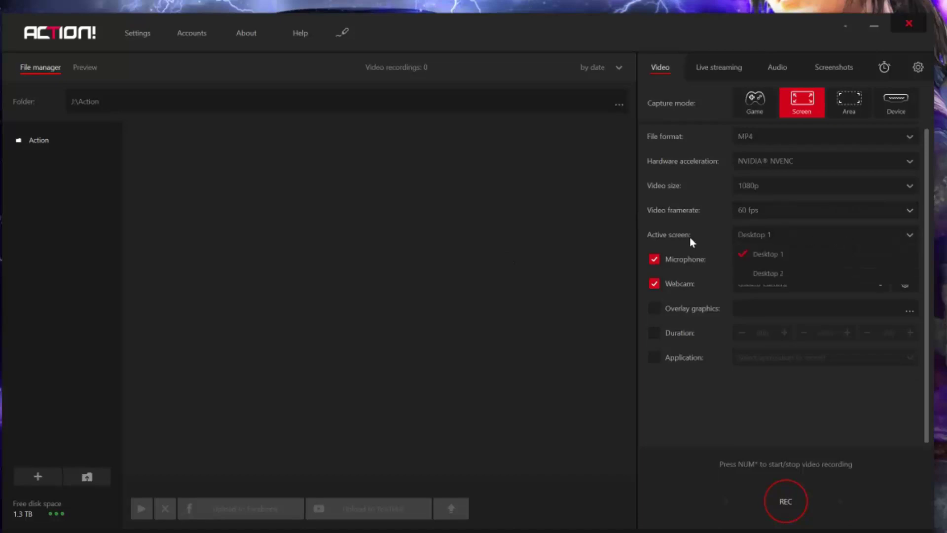
{"action": "left_click", "coordinate": [548, 261]}
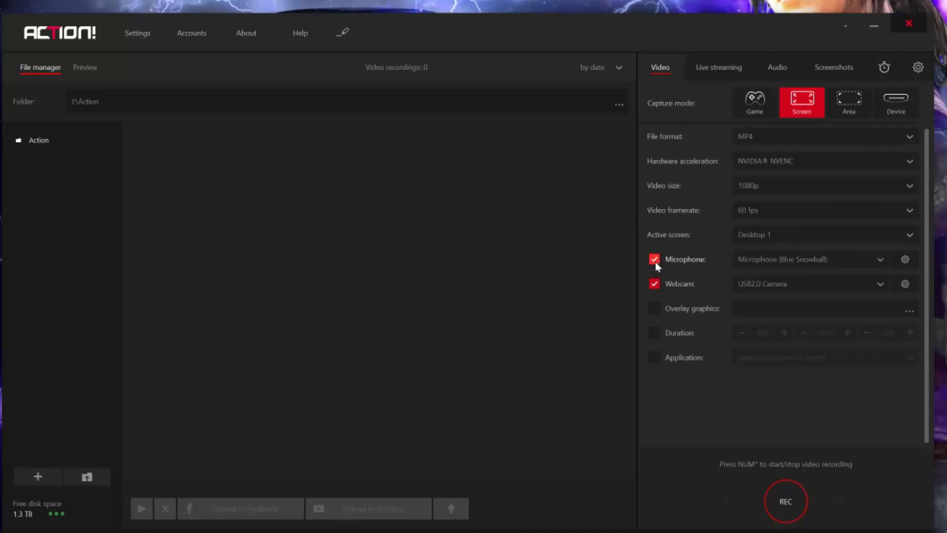
- Toggle overlay, duration limit and application-only options off again, then select Game capture mode
{"action": "left_click", "coordinate": [654, 309]}
{"action": "left_click", "coordinate": [654, 309]}
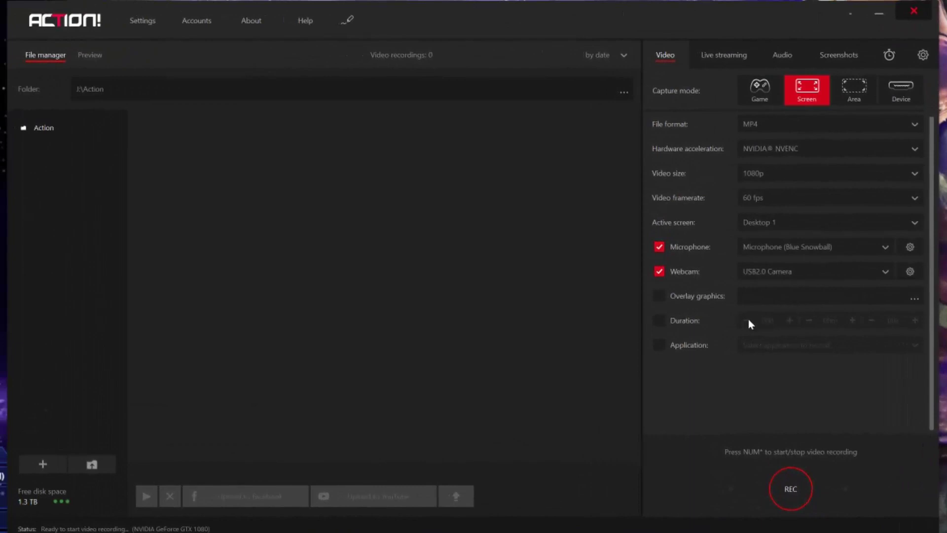
{"action": "left_click", "coordinate": [659, 320]}
{"action": "left_click", "coordinate": [659, 321]}
{"action": "left_click", "coordinate": [660, 345]}
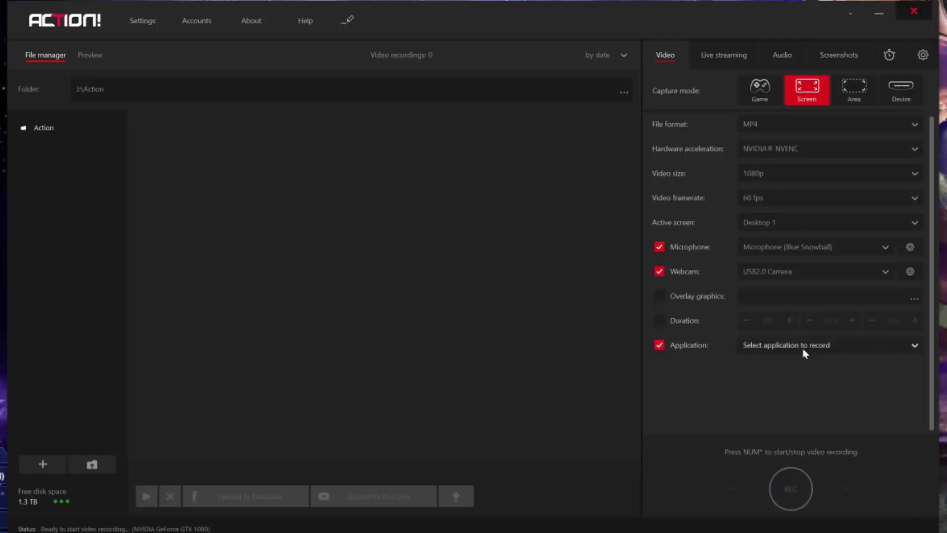
{"action": "left_click", "coordinate": [911, 346]}
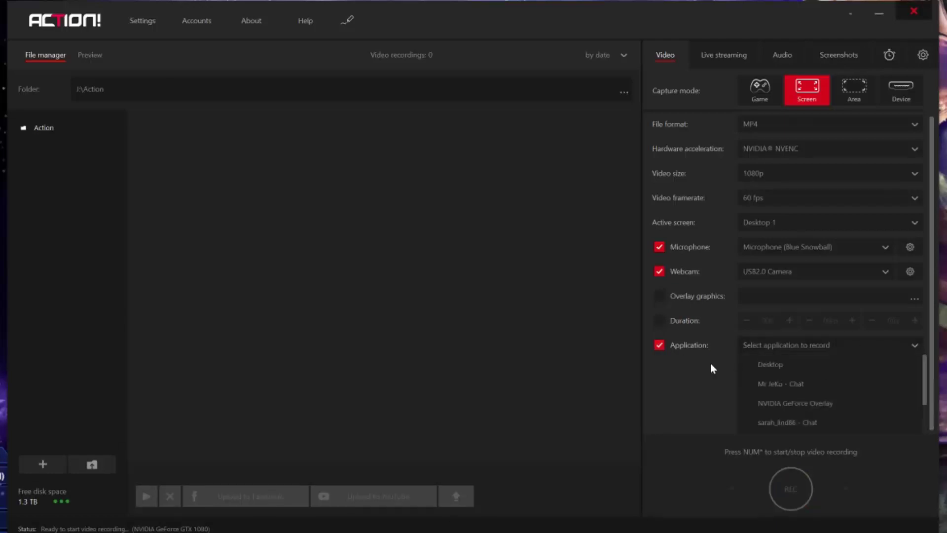
{"action": "left_click", "coordinate": [680, 384]}
{"action": "left_click", "coordinate": [659, 346]}
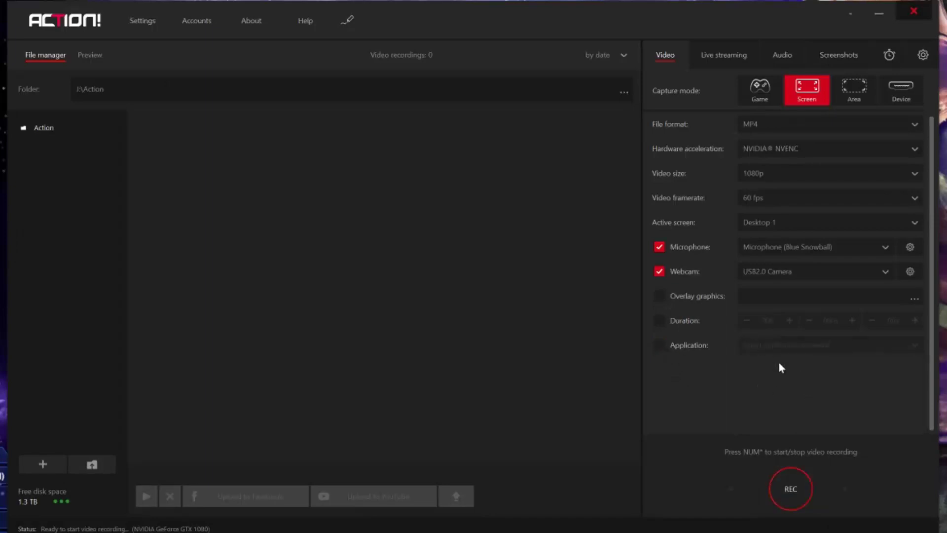
{"action": "left_click", "coordinate": [760, 89]}
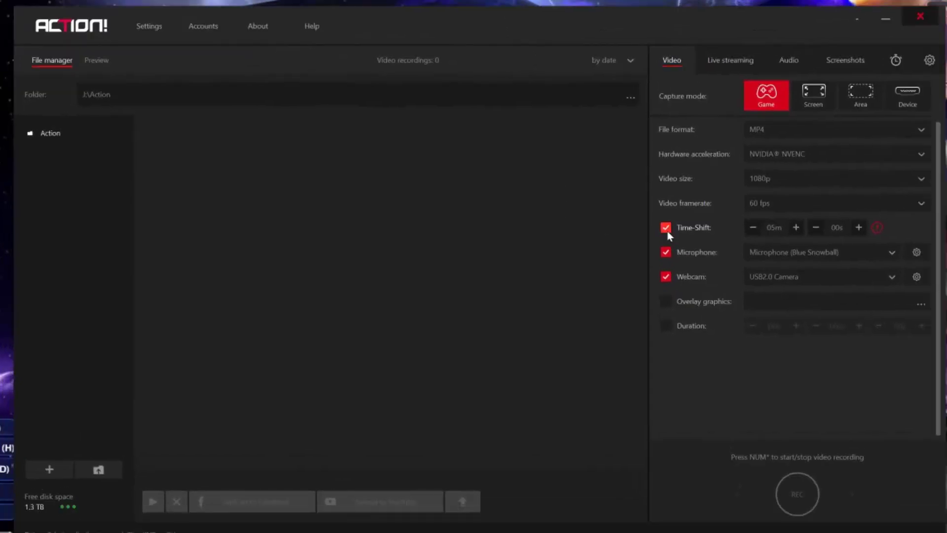
{"action": "left_click", "coordinate": [795, 228]}
- In Settings > Hotkeys, enable the Save Time-Shift to file hotkey, then return to the Video tab
{"action": "left_click", "coordinate": [928, 61]}
{"action": "left_click", "coordinate": [836, 87]}
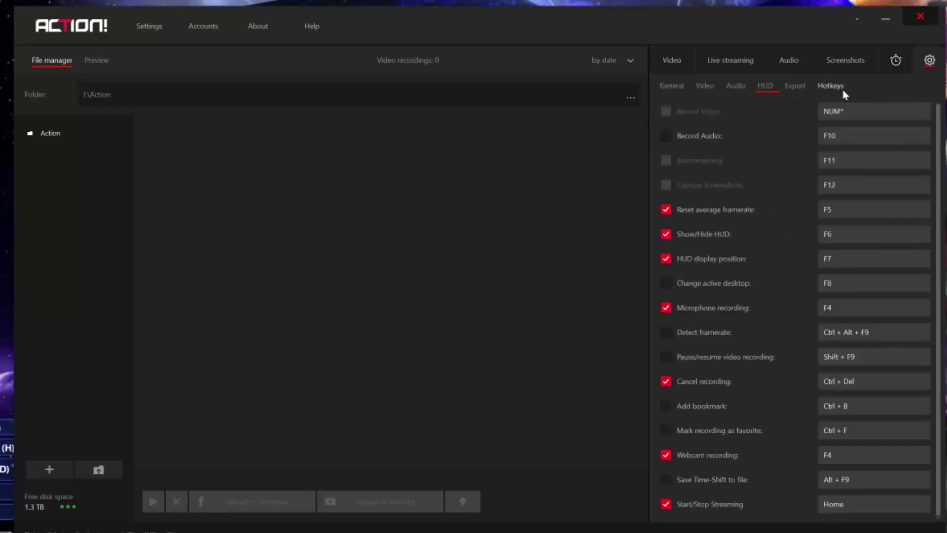
{"action": "scroll", "coordinate": [741, 226], "scroll_direction": "down", "scroll_amount": 1}
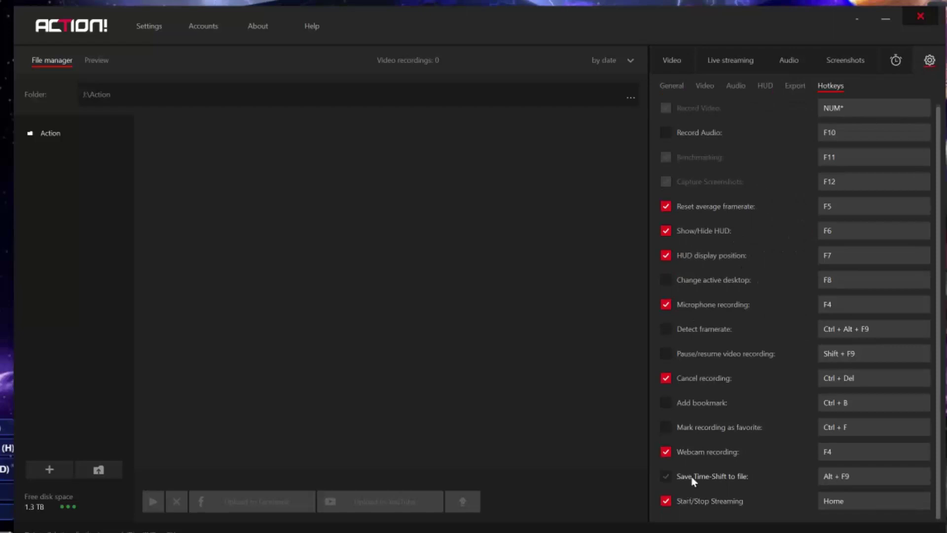
{"action": "left_click", "coordinate": [669, 473]}
{"action": "left_click", "coordinate": [858, 478]}
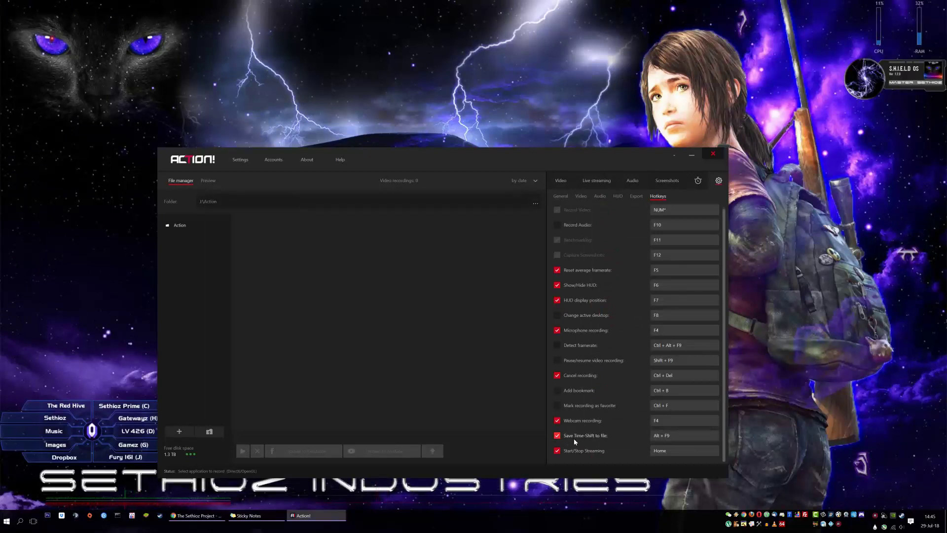
{"action": "left_click", "coordinate": [561, 181]}
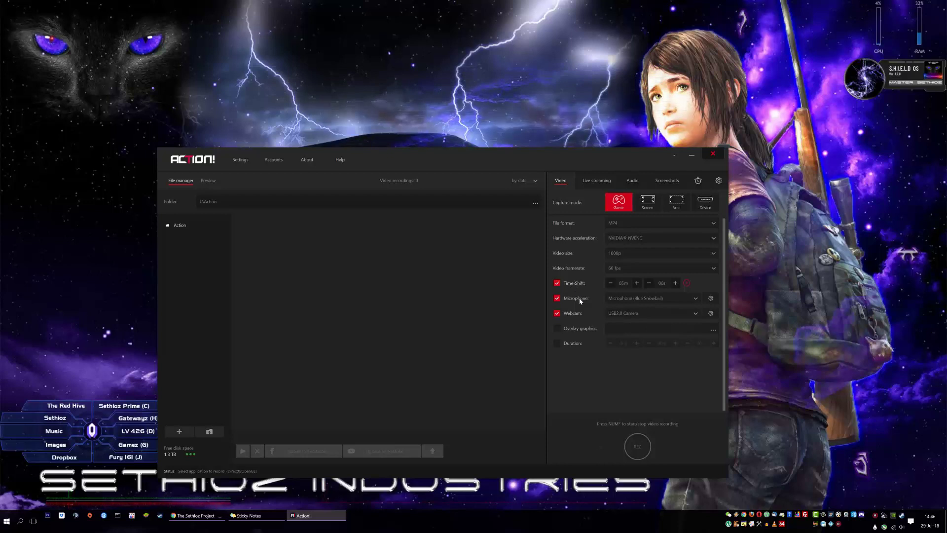
{"action": "left_click", "coordinate": [712, 299]}
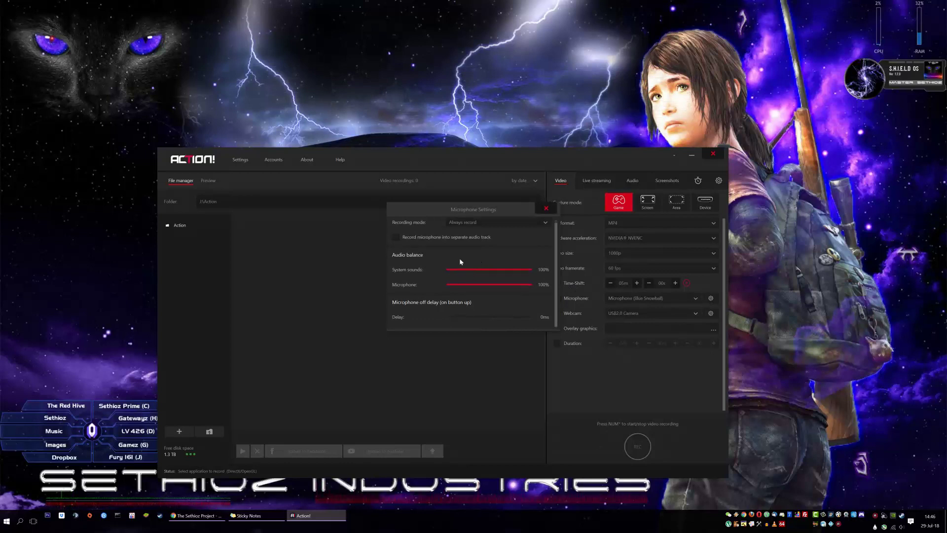
{"action": "left_click", "coordinate": [395, 241]}
{"action": "left_click", "coordinate": [396, 238]}
{"action": "left_click", "coordinate": [520, 227]}
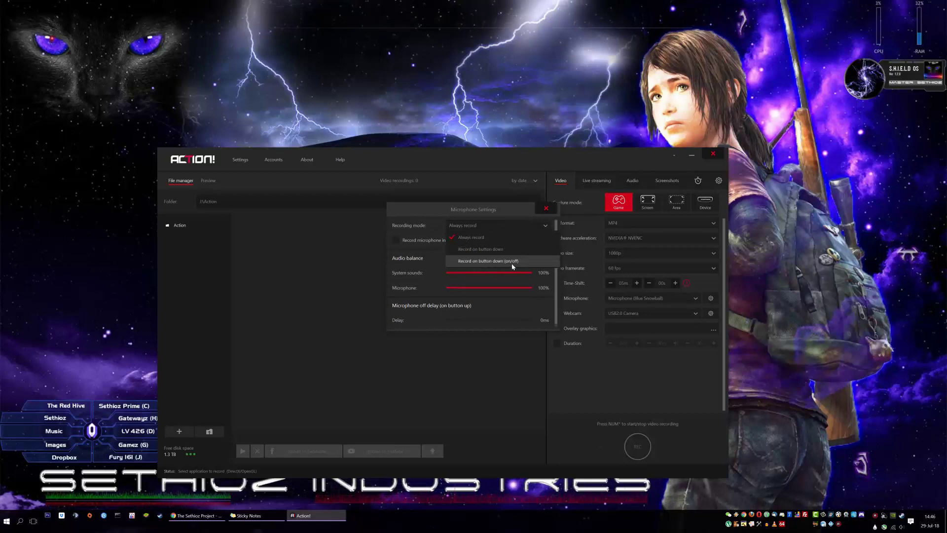
{"action": "left_click", "coordinate": [500, 236]}
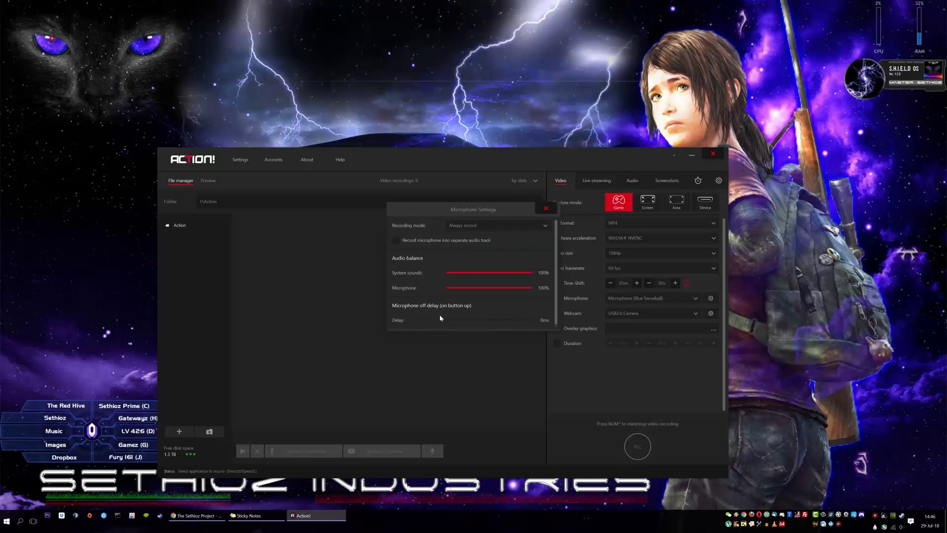
{"action": "left_click", "coordinate": [474, 225]}
{"action": "left_click", "coordinate": [476, 237]}
{"action": "left_click", "coordinate": [546, 207]}
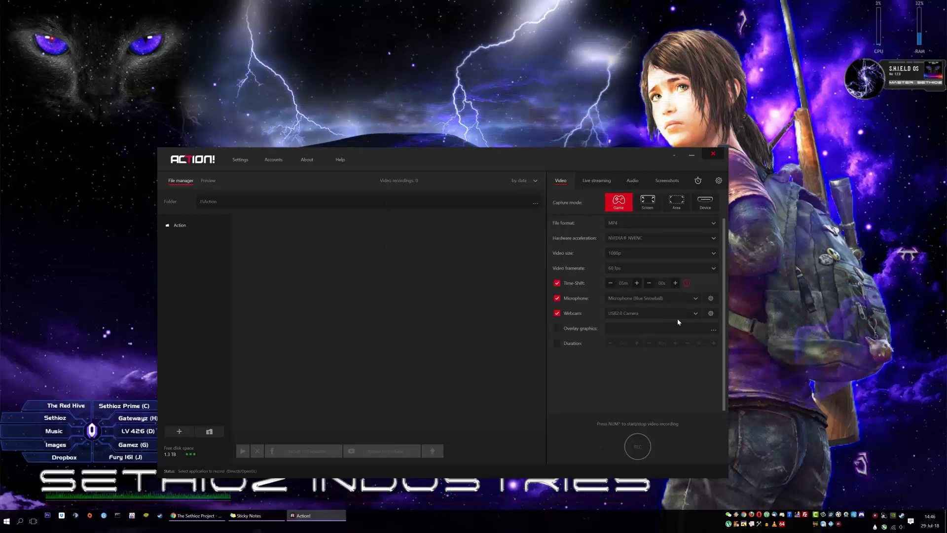
- Open Webcam Settings and keep Default resolution with the on/off button-press capture mode
{"action": "left_click", "coordinate": [711, 314]}
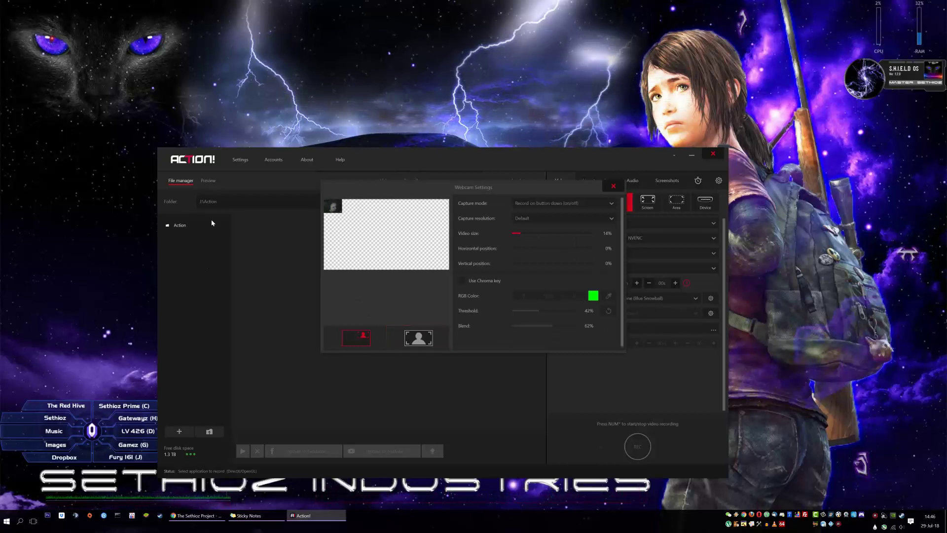
{"action": "left_click", "coordinate": [566, 219]}
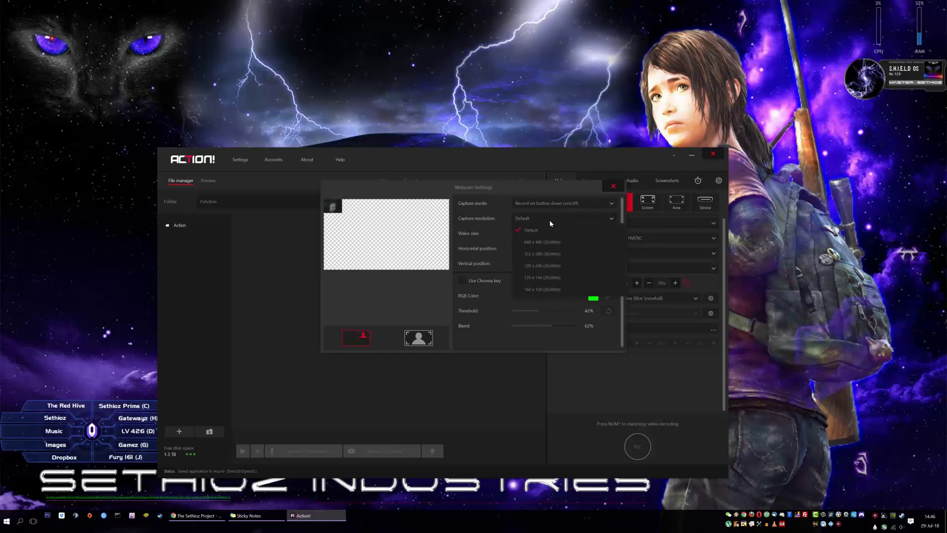
{"action": "left_click", "coordinate": [552, 215]}
{"action": "left_click", "coordinate": [564, 206]}
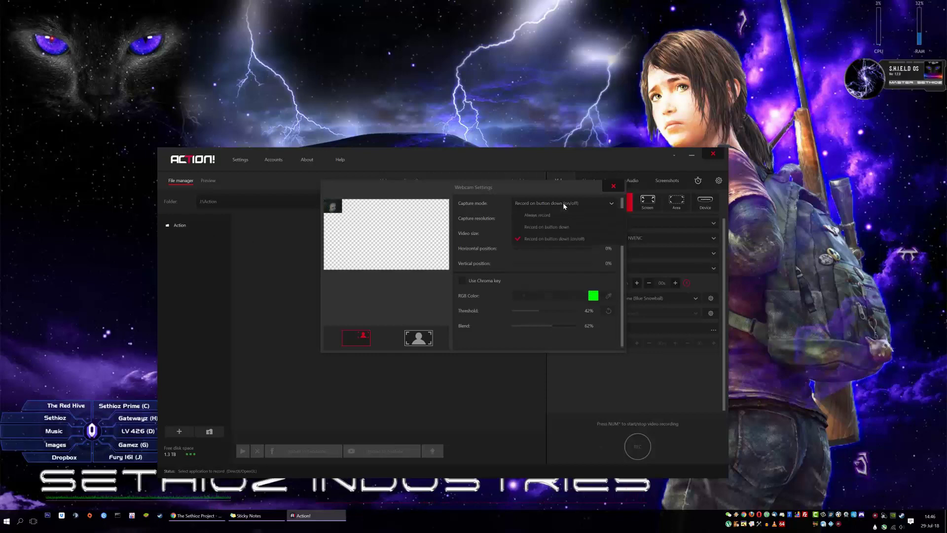
{"action": "left_click", "coordinate": [546, 244]}
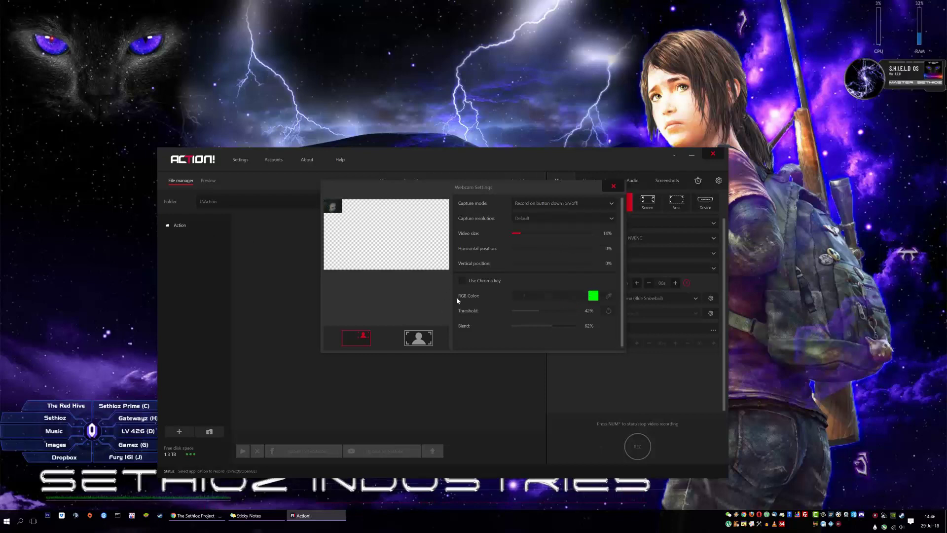
- Toggle the webcam chroma key, then close and reopen Webcam Settings
{"action": "left_click", "coordinate": [475, 282]}
{"action": "left_click", "coordinate": [704, 318]}
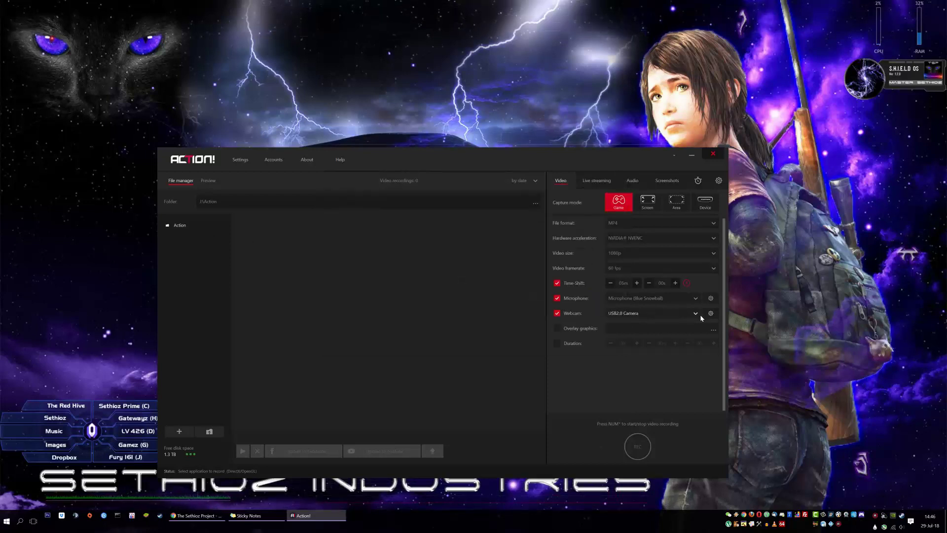
{"action": "left_click", "coordinate": [710, 313]}
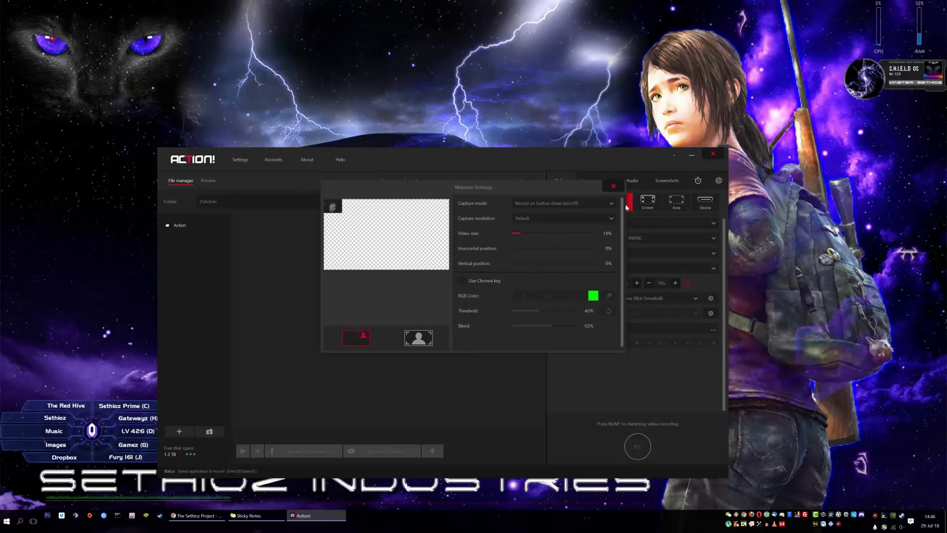
- Switch to the Live streaming tab and look over the streaming Accounts Manager
{"action": "left_click", "coordinate": [613, 185]}
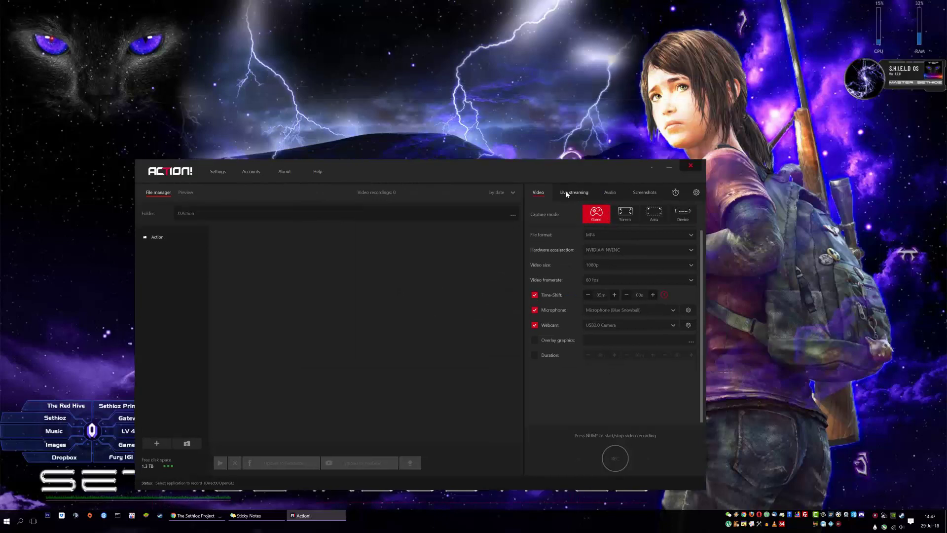
{"action": "left_click", "coordinate": [566, 193]}
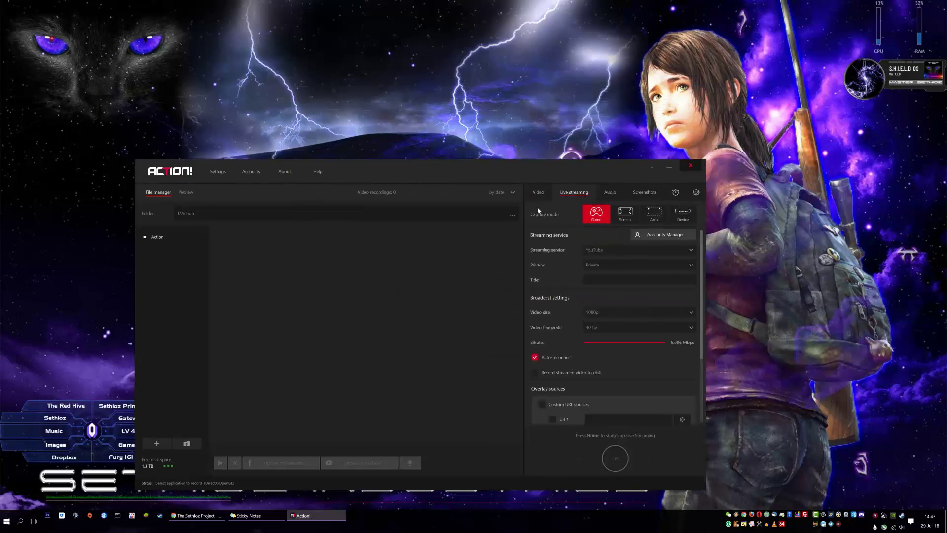
{"action": "left_click", "coordinate": [659, 238]}
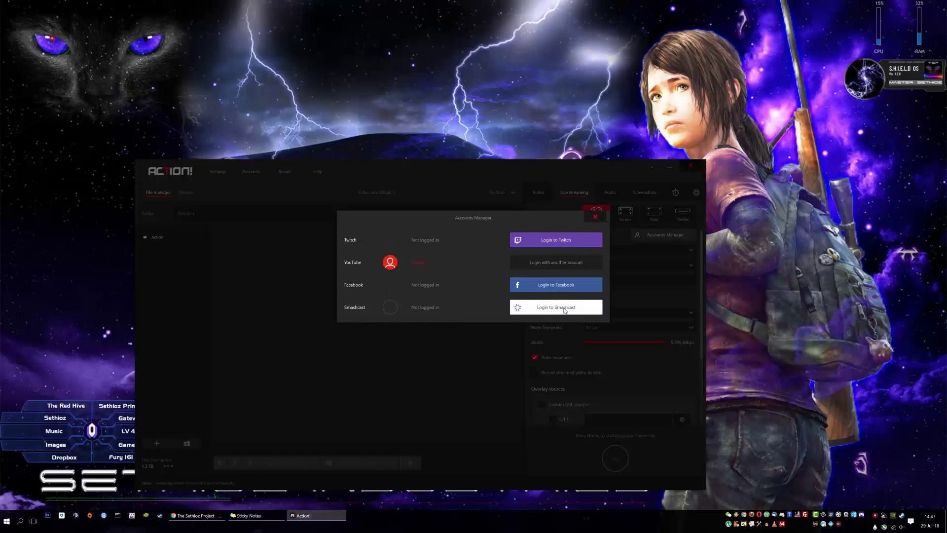
{"action": "left_click", "coordinate": [595, 217]}
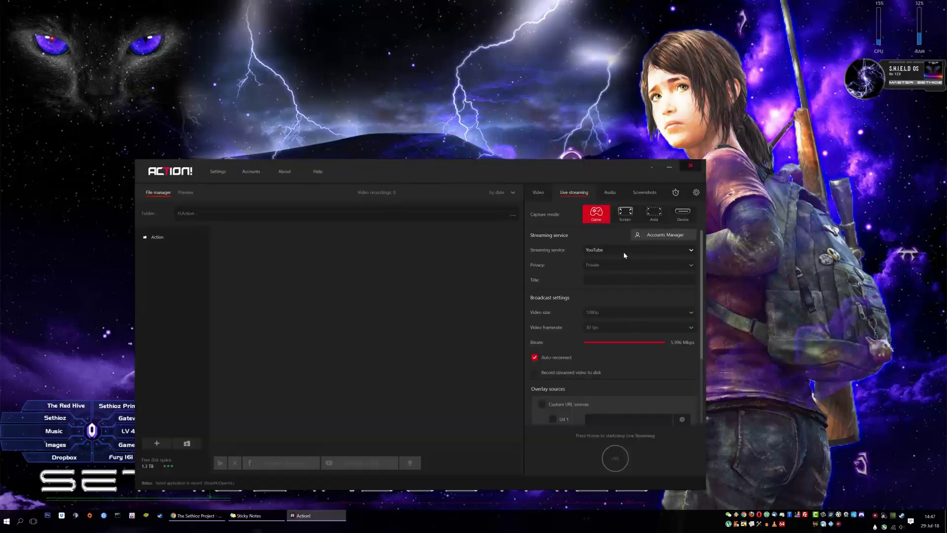
- Check privacy, keep 1080p video size, and drag bitrate to its 6,000 maximum
{"action": "left_click", "coordinate": [624, 265]}
{"action": "left_click", "coordinate": [605, 314]}
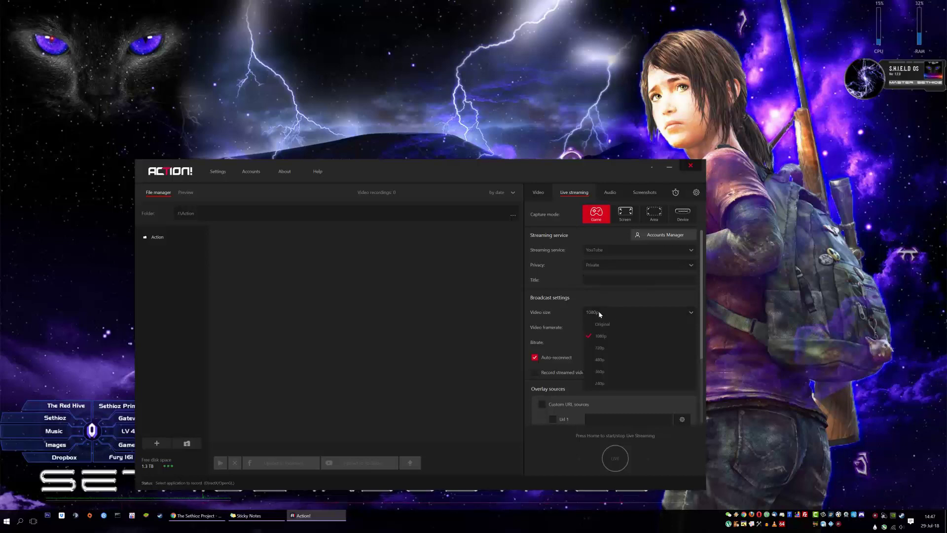
{"action": "left_click", "coordinate": [559, 319]}
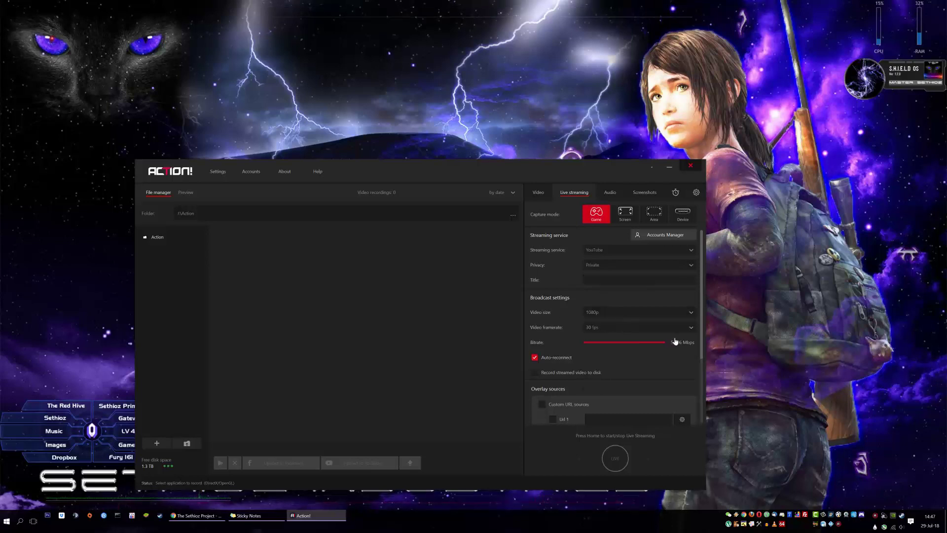
{"action": "left_click_drag", "start_coordinate": [661, 348], "coordinate": [670, 346]}
- Launch Calculator in Standard mode and place it beside the streaming settings
{"action": "key", "text": "XF86Calculator"}
{"action": "left_click_drag", "start_coordinate": [779, 282], "coordinate": [770, 222]}
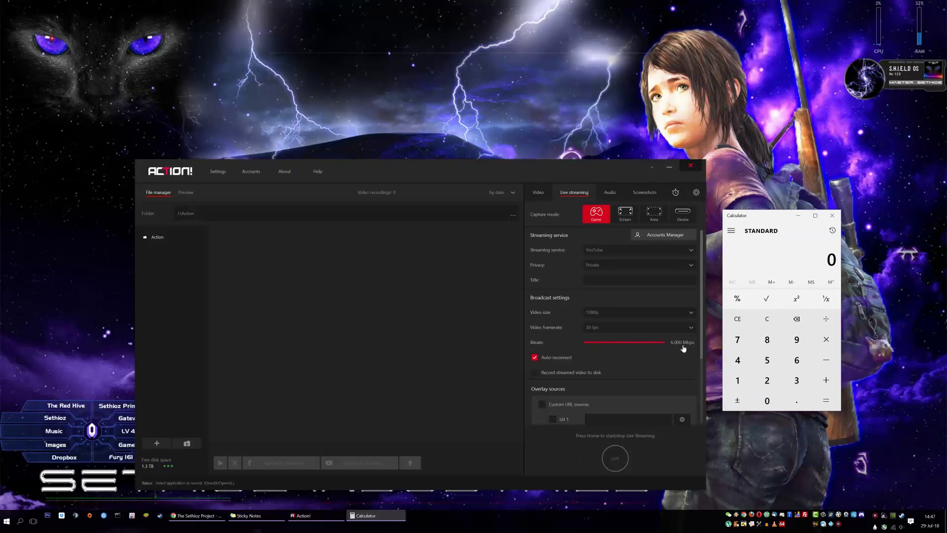
{"action": "key", "text": "space"}
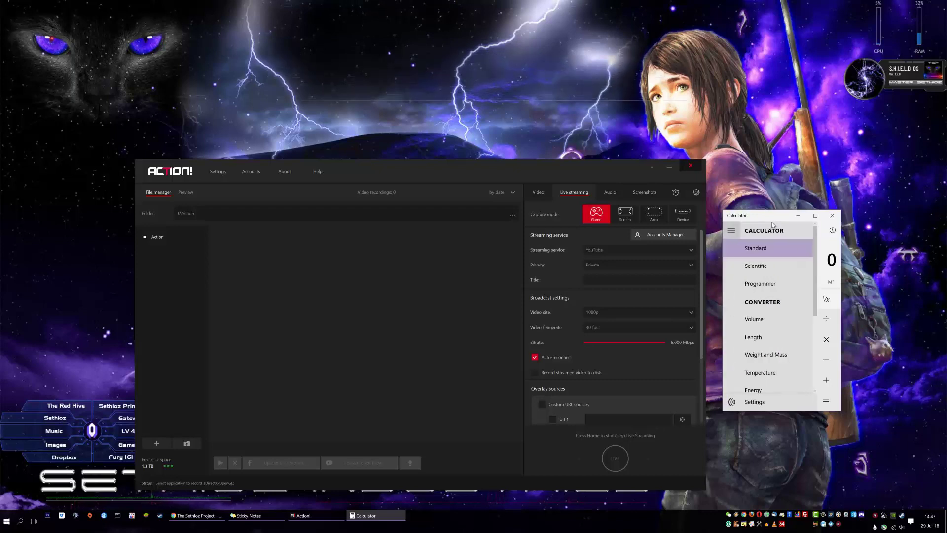
{"action": "key", "text": "Escape"}
- Calculate 1000 ÷ 8 to get 125, then clear the display to 0
{"action": "type", "text": "1,000"}
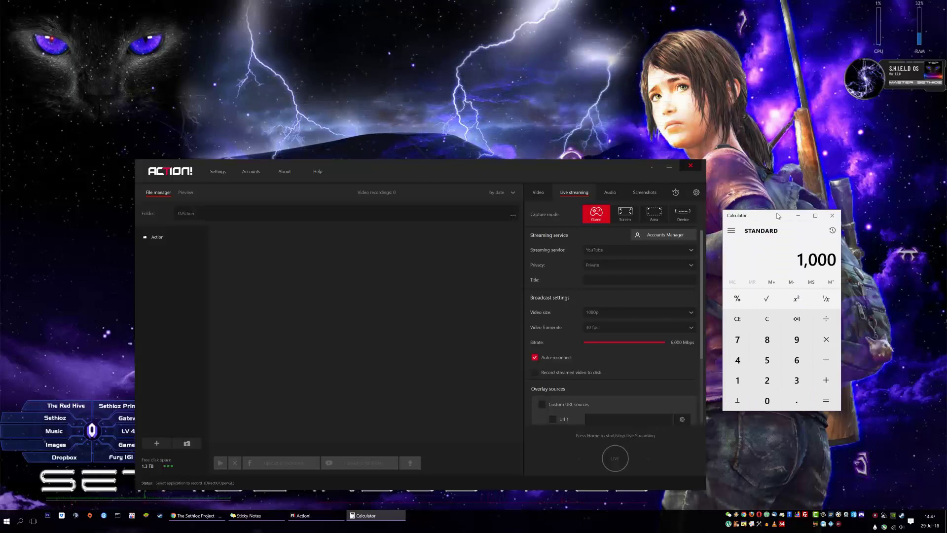
{"action": "key", "text": "slash"}
{"action": "type", "text": "8"}
{"action": "key", "text": "Return"}
{"action": "left_click_drag", "start_coordinate": [665, 343], "coordinate": [633, 346]}
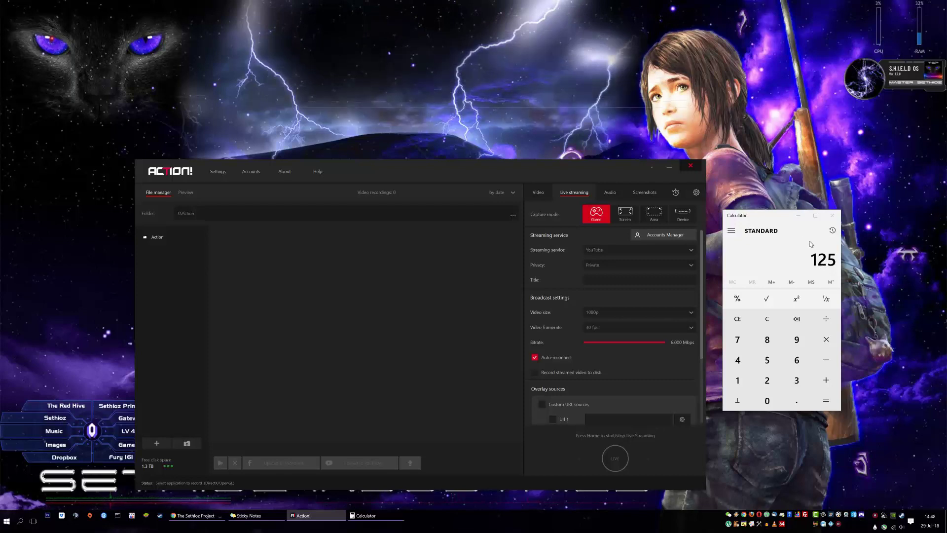
{"action": "left_click", "coordinate": [773, 322]}
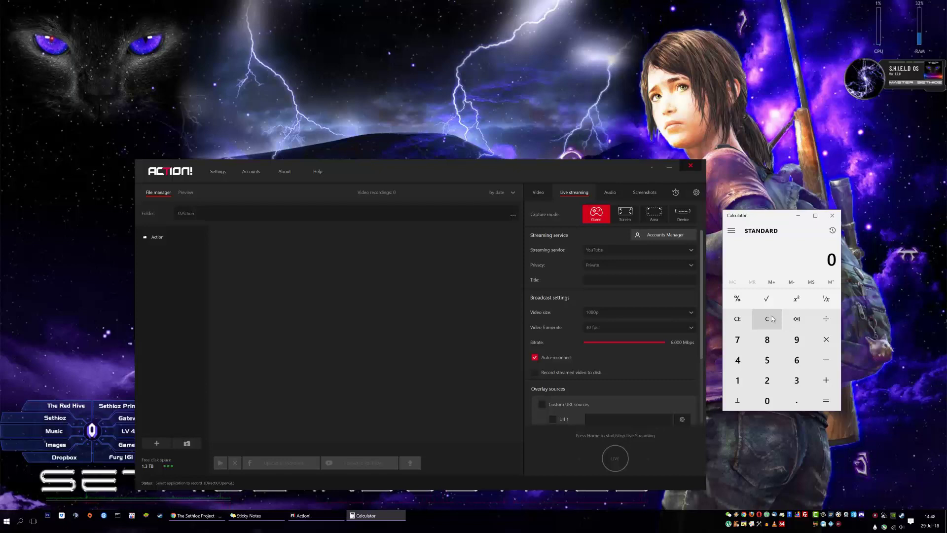
- Calculate 6000 ÷ 8 to get 750, correcting a mistyped 1500 and 5
{"action": "type", "text": "1500"}
{"action": "left_click", "coordinate": [772, 318]}
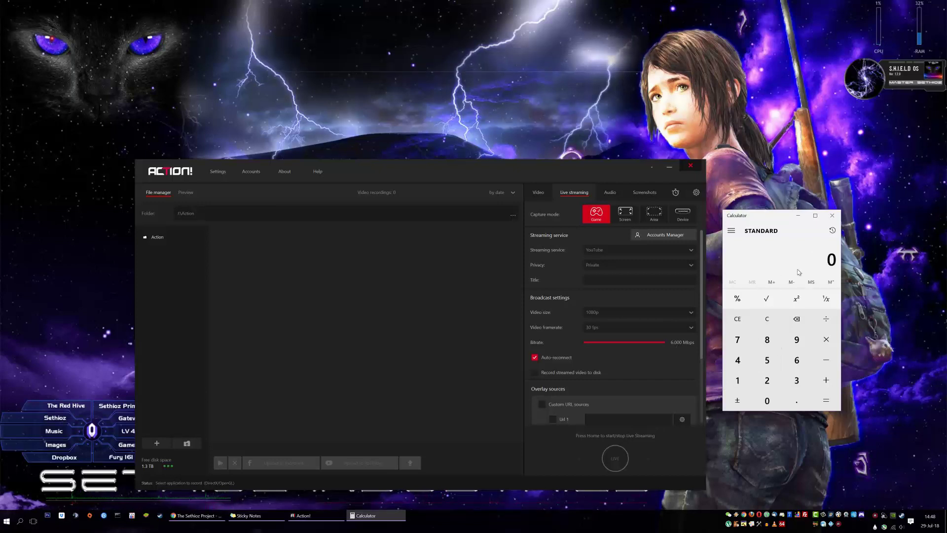
{"action": "type", "text": "6000"}
{"action": "key", "text": "slash"}
{"action": "type", "text": "5"}
{"action": "key", "text": "BackSpace"}
{"action": "type", "text": "8"}
{"action": "key", "text": "Return"}
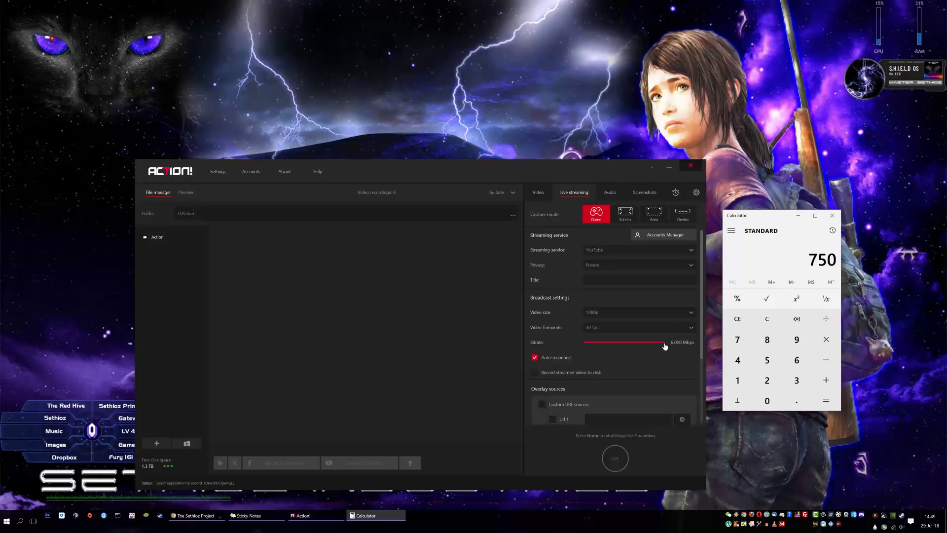
- Test the bitrate slider down to 2,000 and return it to 6,000 Mbps
{"action": "mouse_move", "coordinate": [665, 344]}
{"action": "left_mouse_down"}
{"action": "mouse_move", "coordinate": [625, 345]}
{"action": "mouse_move", "coordinate": [676, 348]}
{"action": "left_mouse_up"}
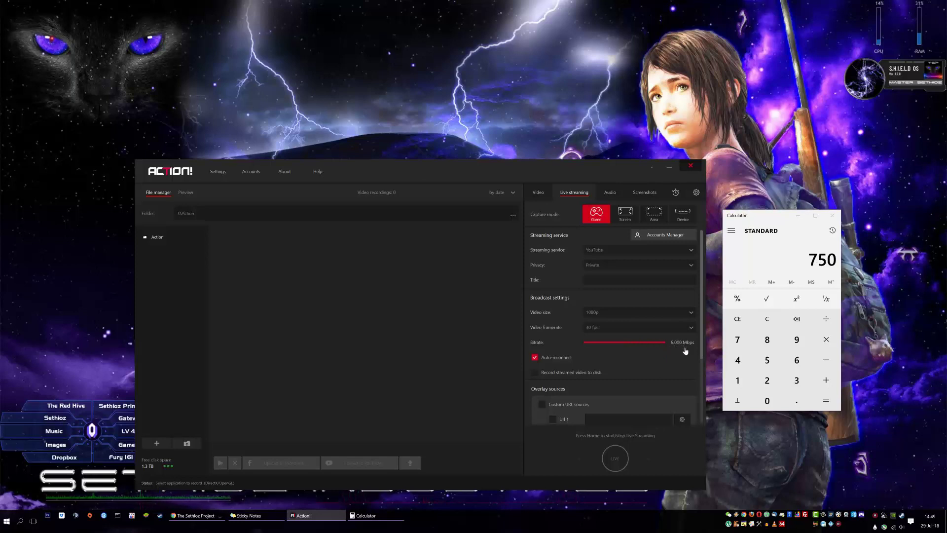
{"action": "left_click_drag", "start_coordinate": [667, 348], "coordinate": [715, 351]}
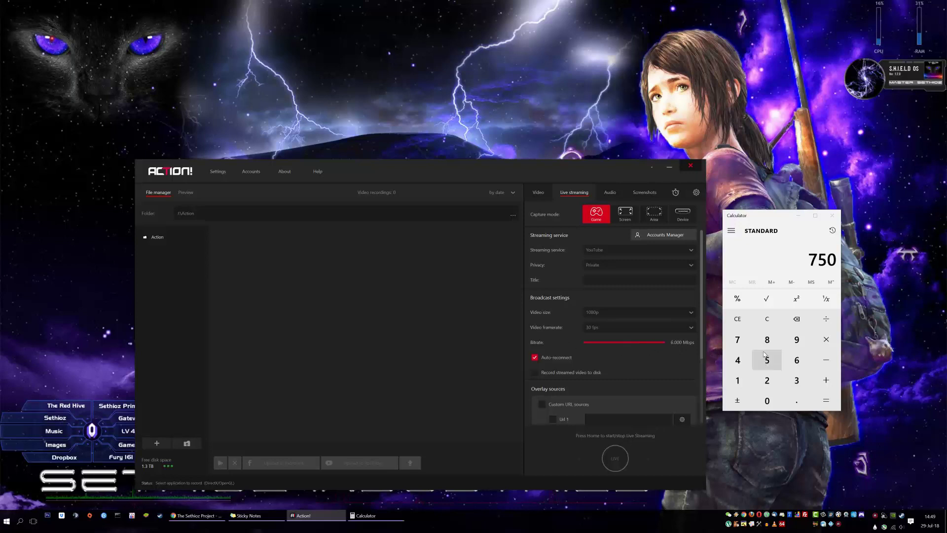
{"action": "left_click", "coordinate": [767, 319]}
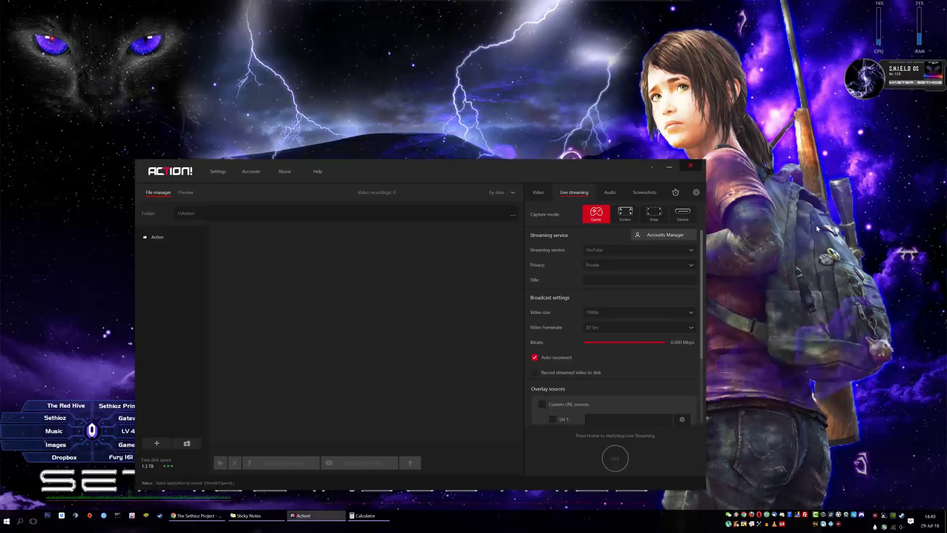
- Close Calculator, scroll to the URL overlays, and keep the Output mode on Video
{"action": "left_click", "coordinate": [832, 215]}
{"action": "scroll", "coordinate": [644, 316], "scroll_direction": "down", "scroll_amount": 2}
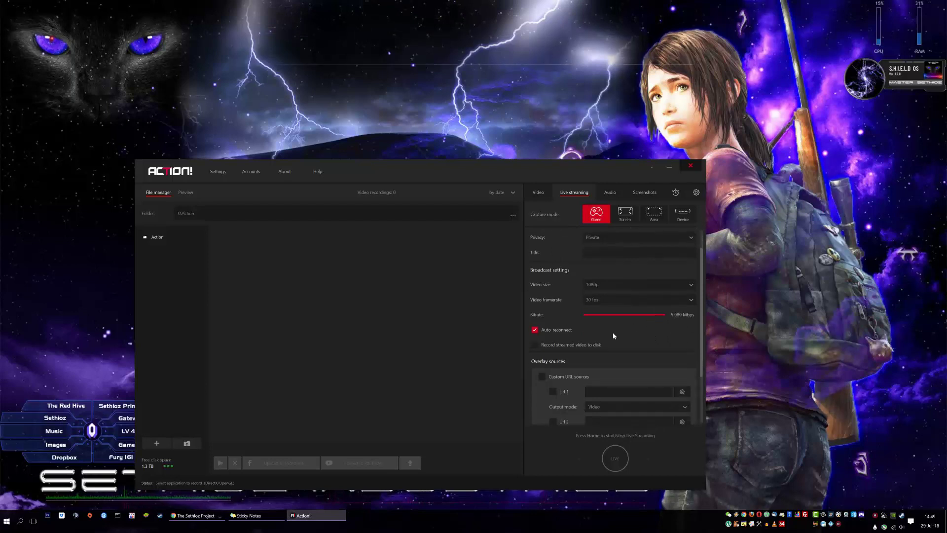
{"action": "scroll", "coordinate": [704, 333], "scroll_direction": "down", "scroll_amount": 2}
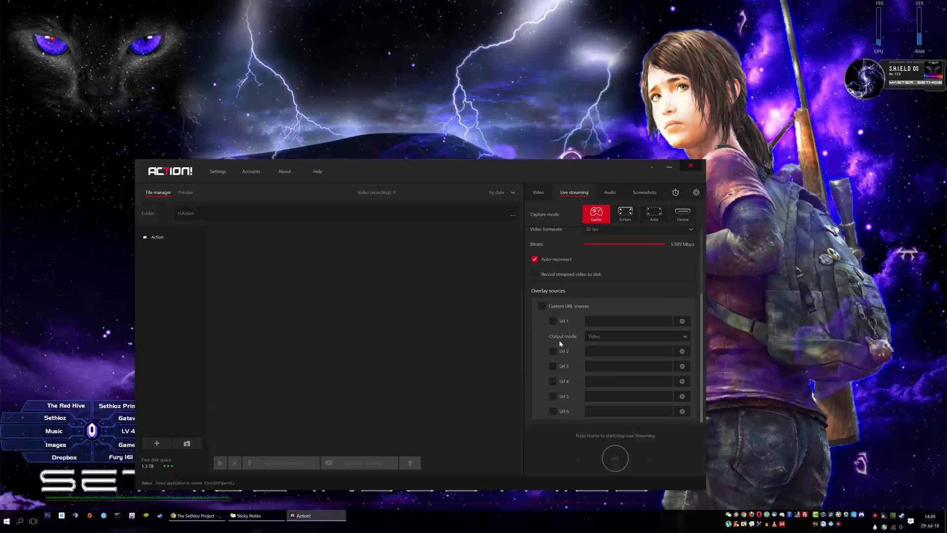
{"action": "left_click", "coordinate": [684, 337]}
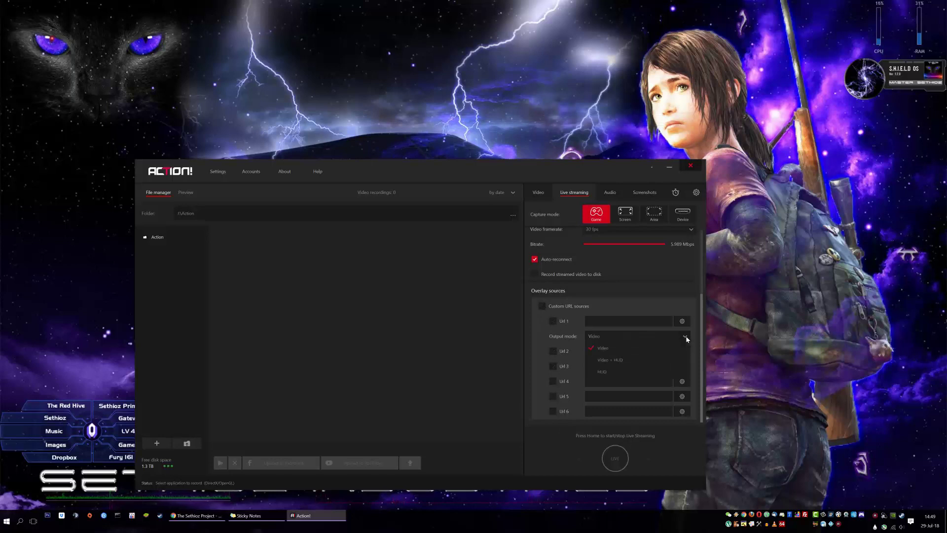
{"action": "left_click", "coordinate": [685, 338]}
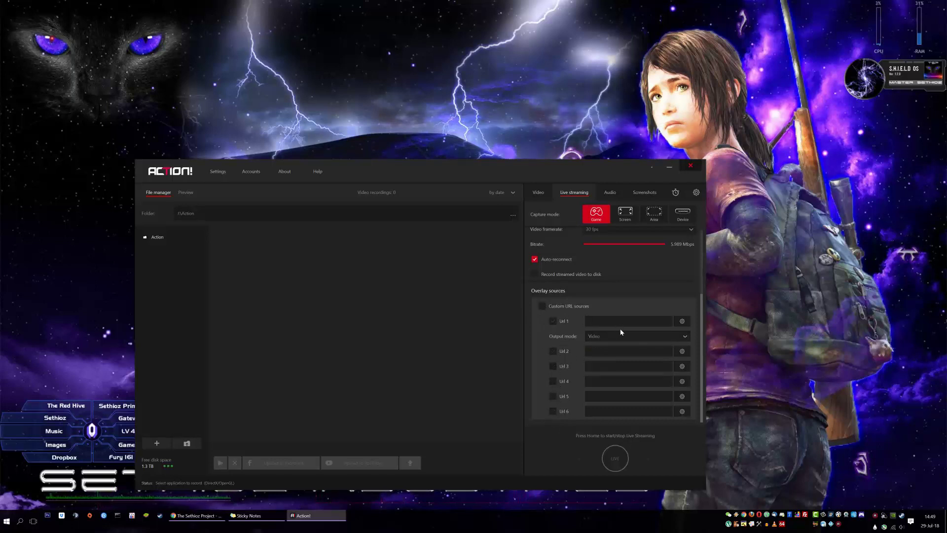
{"action": "scroll", "coordinate": [619, 326], "scroll_direction": "up", "scroll_amount": 1}
{"action": "scroll", "coordinate": [619, 324], "scroll_direction": "down", "scroll_amount": 1}
{"action": "scroll", "coordinate": [677, 245], "scroll_direction": "up", "scroll_amount": 1}
{"action": "scroll", "coordinate": [624, 288], "scroll_direction": "up", "scroll_amount": 5}
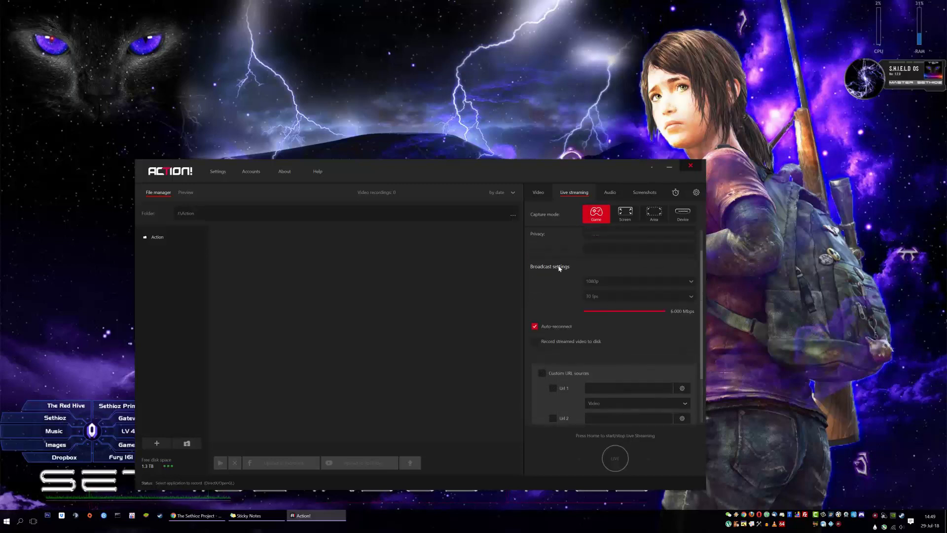
{"action": "scroll", "coordinate": [597, 279], "scroll_direction": "down", "scroll_amount": 3}
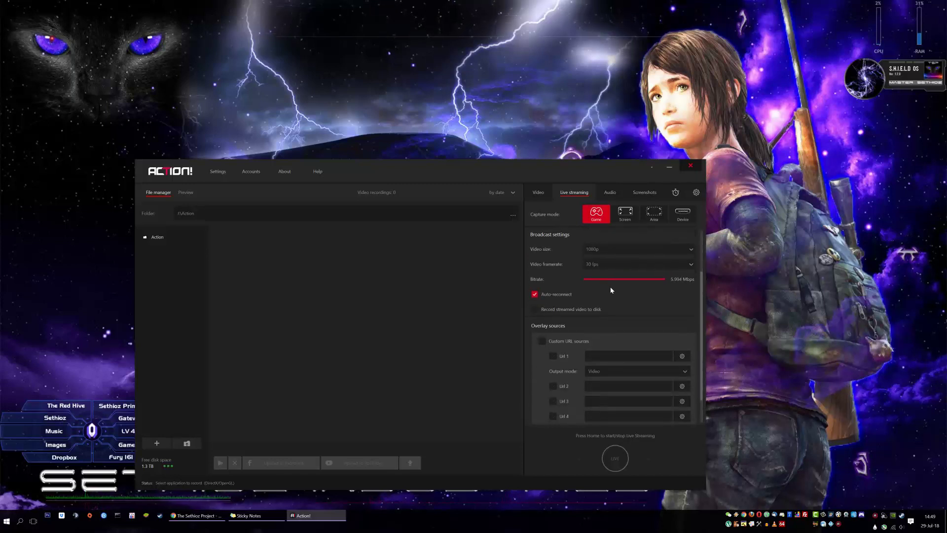
{"action": "scroll", "coordinate": [572, 289], "scroll_direction": "up", "scroll_amount": 3}
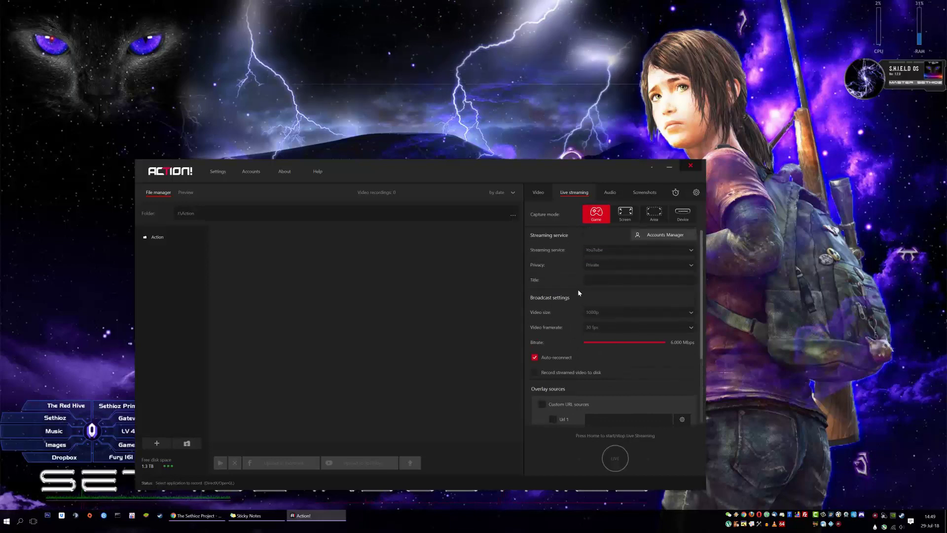
- Pass through Audio and Screenshots keeping PNG format, then open the Benchmark system info
{"action": "left_click", "coordinate": [609, 193]}
{"action": "left_click", "coordinate": [645, 192]}
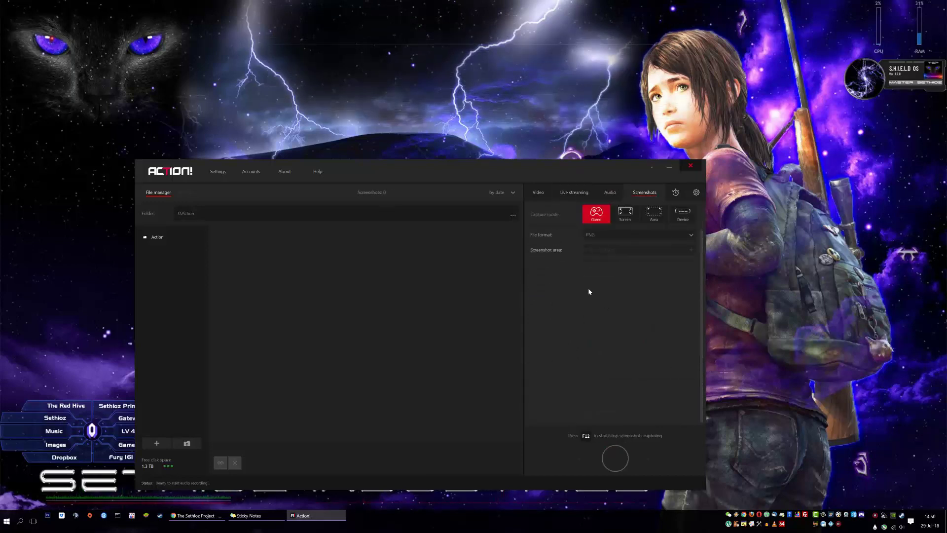
{"action": "left_click", "coordinate": [649, 236]}
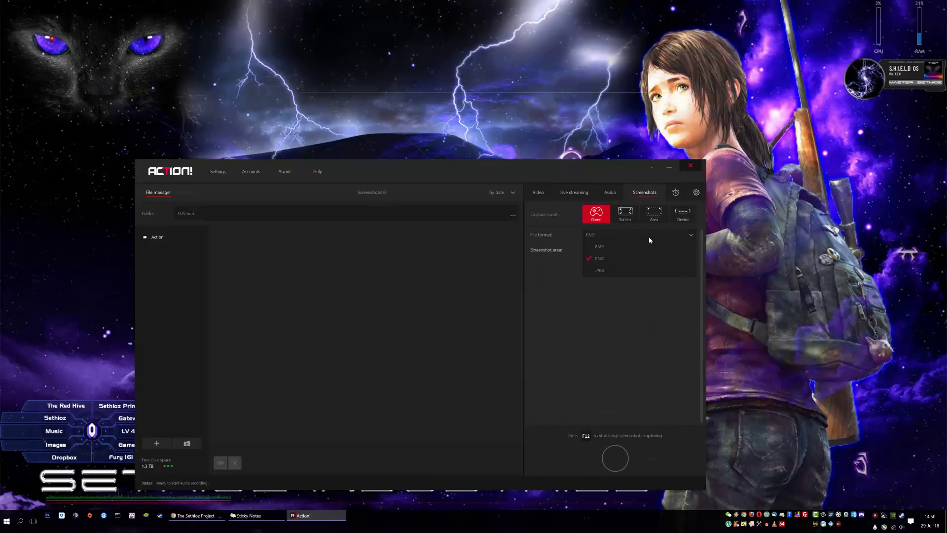
{"action": "left_click", "coordinate": [620, 329]}
{"action": "left_click", "coordinate": [607, 236]}
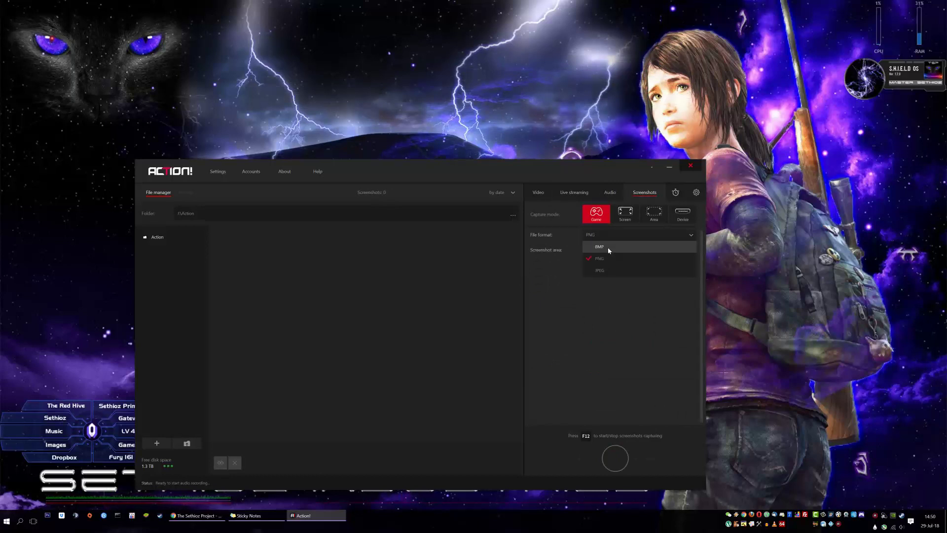
{"action": "left_click", "coordinate": [611, 319]}
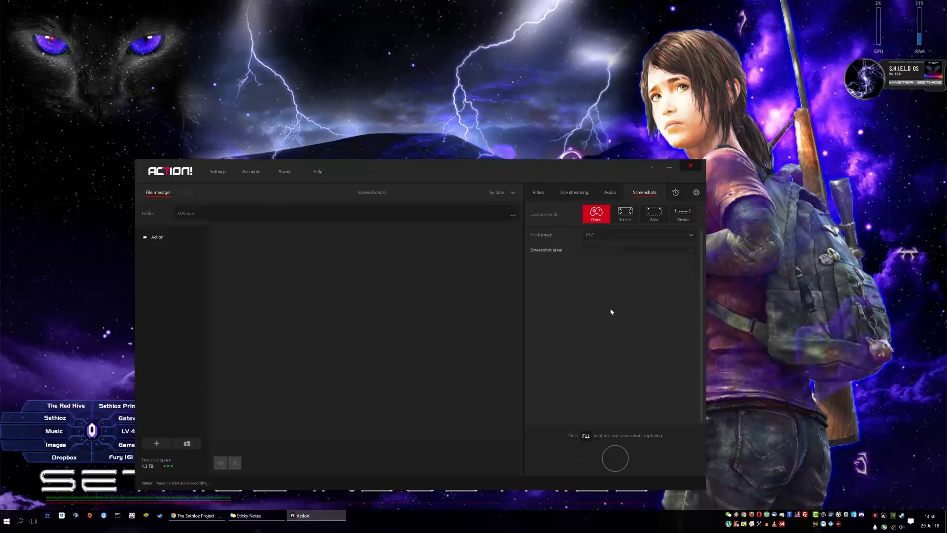
{"action": "left_click", "coordinate": [676, 193]}
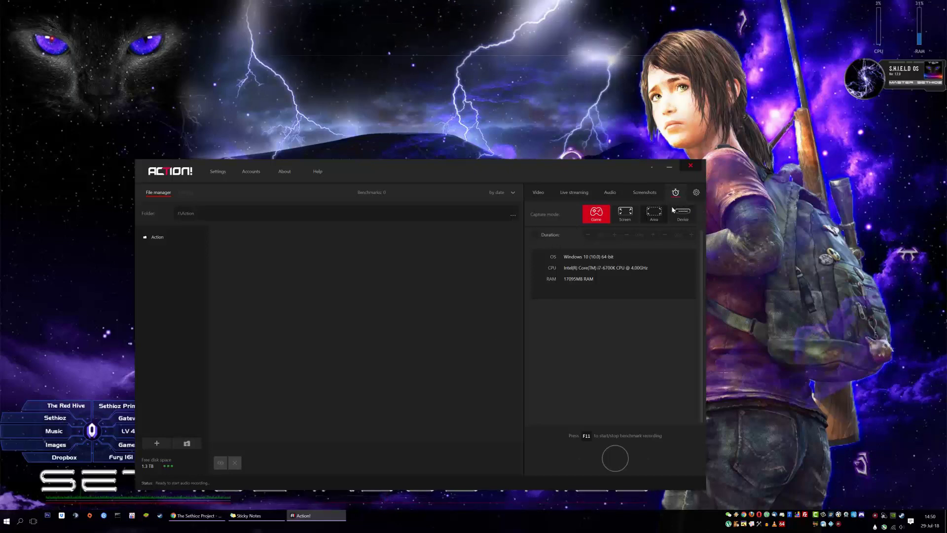
- In general program settings, keep User interface size at 150% and reposition the window
{"action": "left_click", "coordinate": [696, 192]}
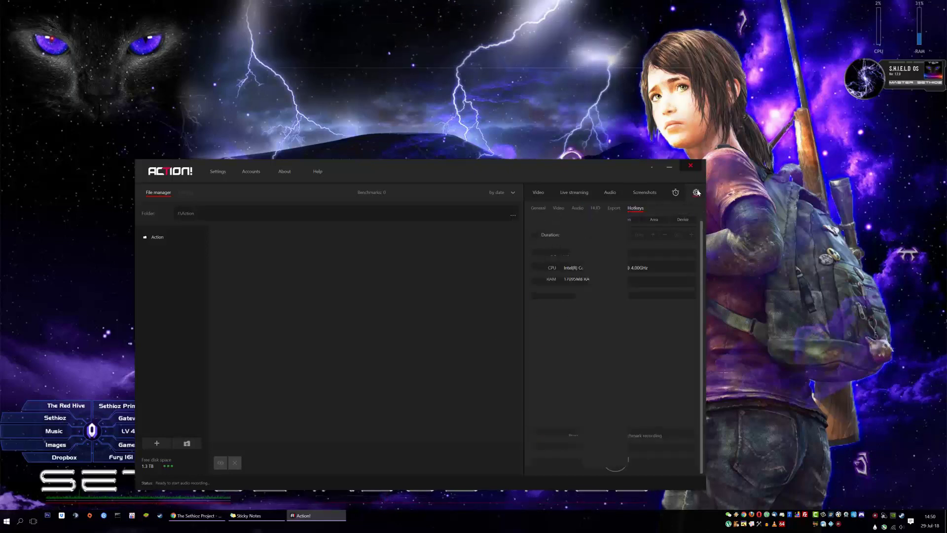
{"action": "left_click", "coordinate": [539, 208]}
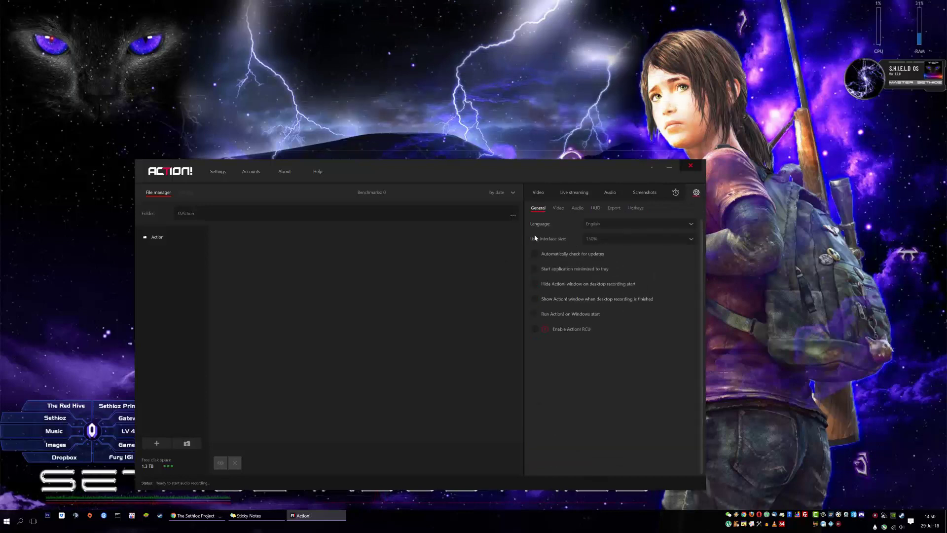
{"action": "left_click", "coordinate": [645, 239]}
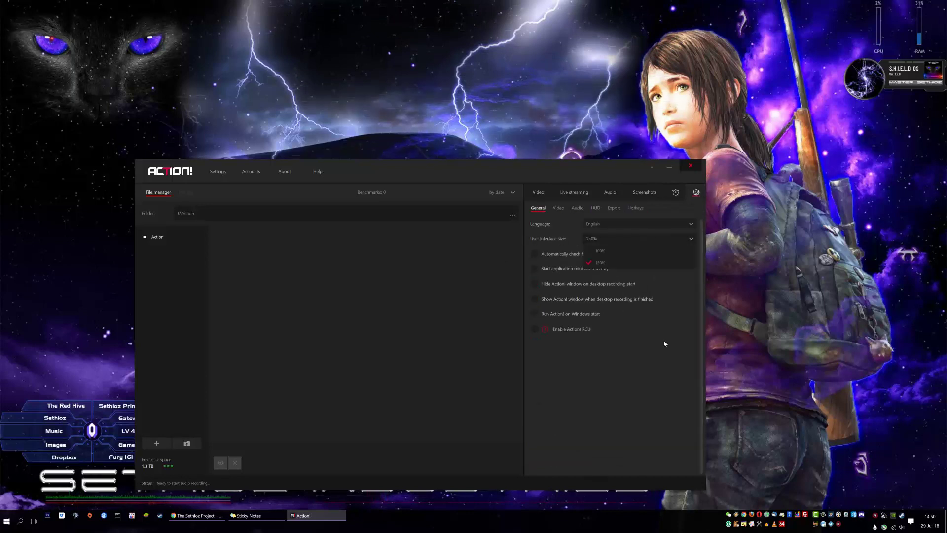
{"action": "left_click", "coordinate": [624, 363]}
{"action": "left_click_drag", "start_coordinate": [543, 169], "coordinate": [569, 156]}
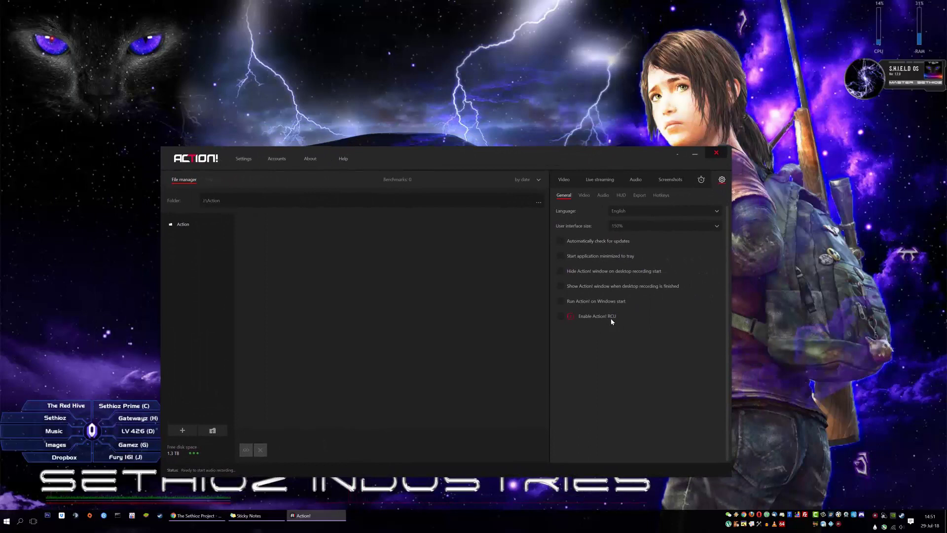
- Read the Action! RCU FAQ page in the browser, then minimize it
{"action": "left_click", "coordinate": [571, 316]}
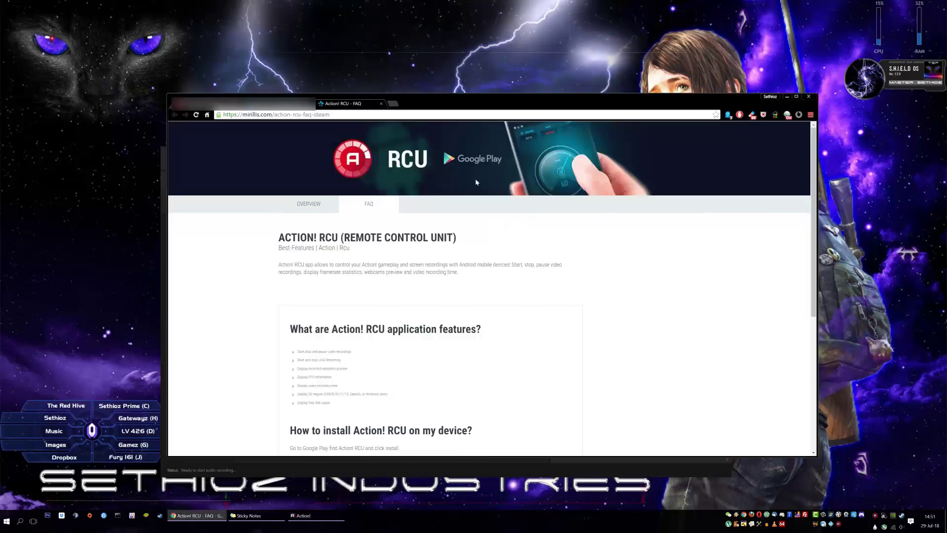
{"action": "scroll", "coordinate": [566, 252], "scroll_direction": "down", "scroll_amount": 4}
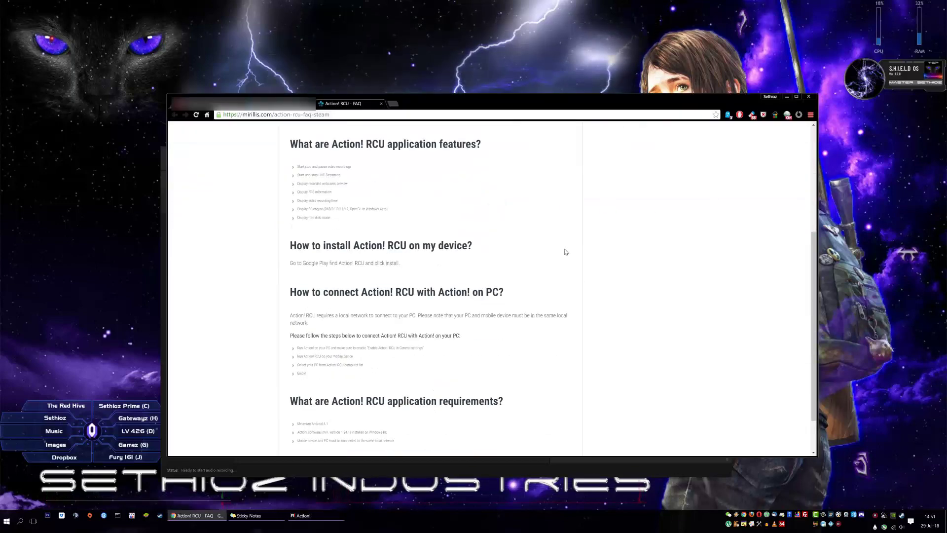
{"action": "scroll", "coordinate": [566, 251], "scroll_direction": "down", "scroll_amount": 1}
{"action": "scroll", "coordinate": [565, 245], "scroll_direction": "up", "scroll_amount": 5}
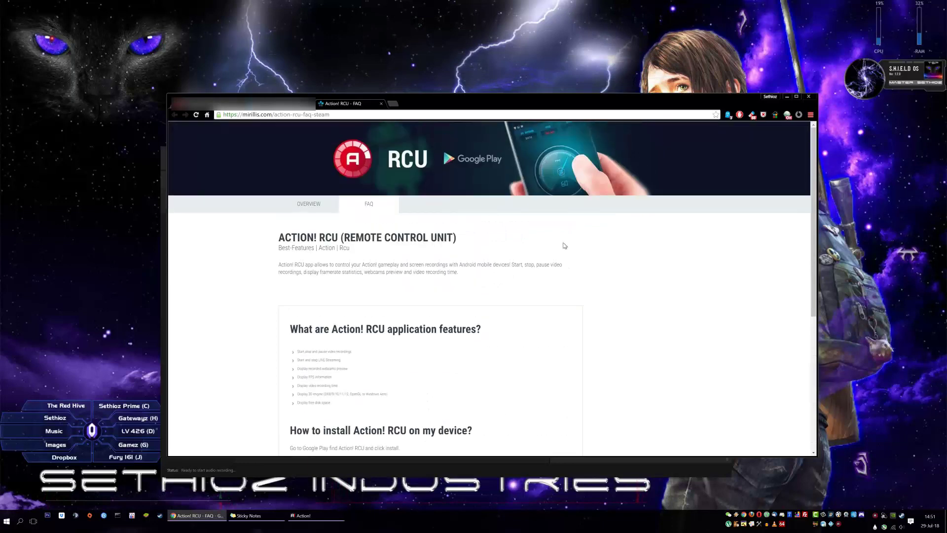
{"action": "left_click", "coordinate": [787, 98]}
- Show Video settings, keeping 0-255 (Full) input range and Ultra video quality
{"action": "left_click", "coordinate": [585, 197]}
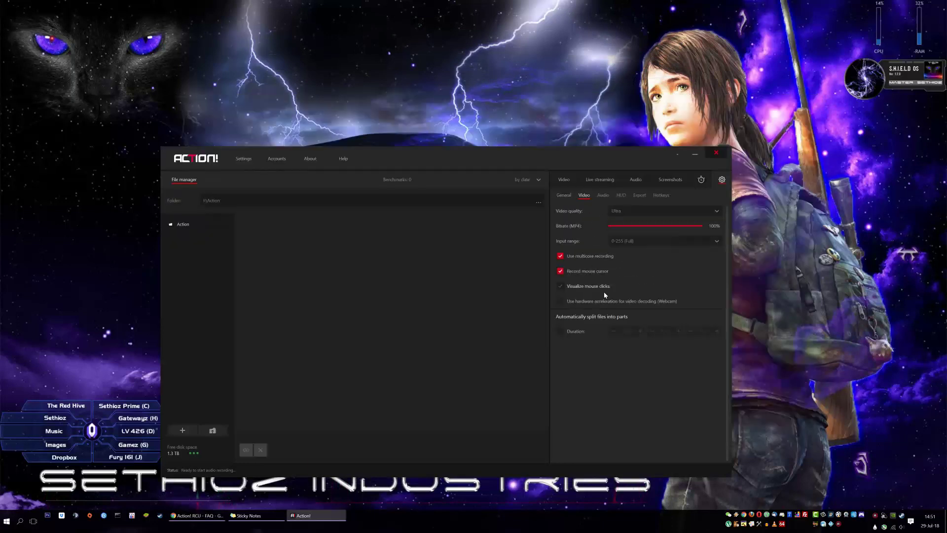
{"action": "left_click", "coordinate": [627, 240]}
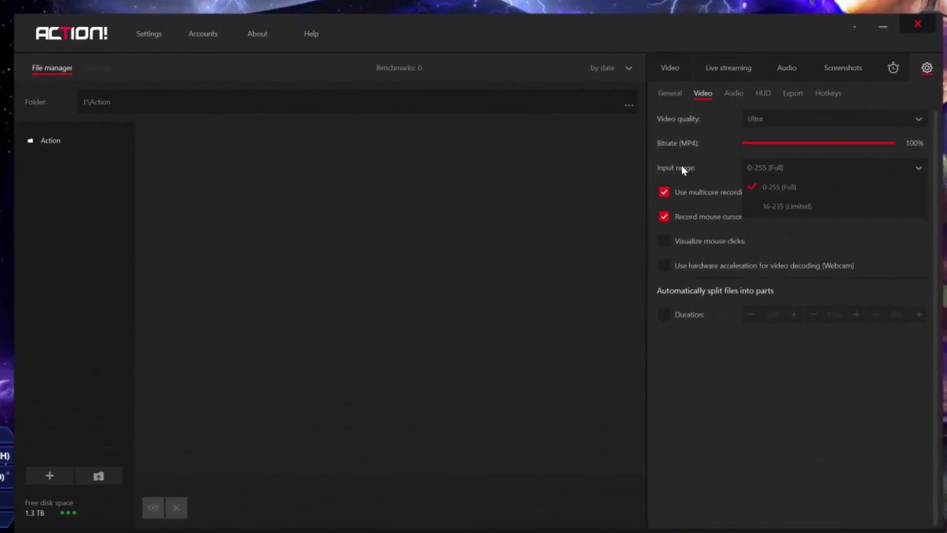
{"action": "left_click", "coordinate": [792, 167]}
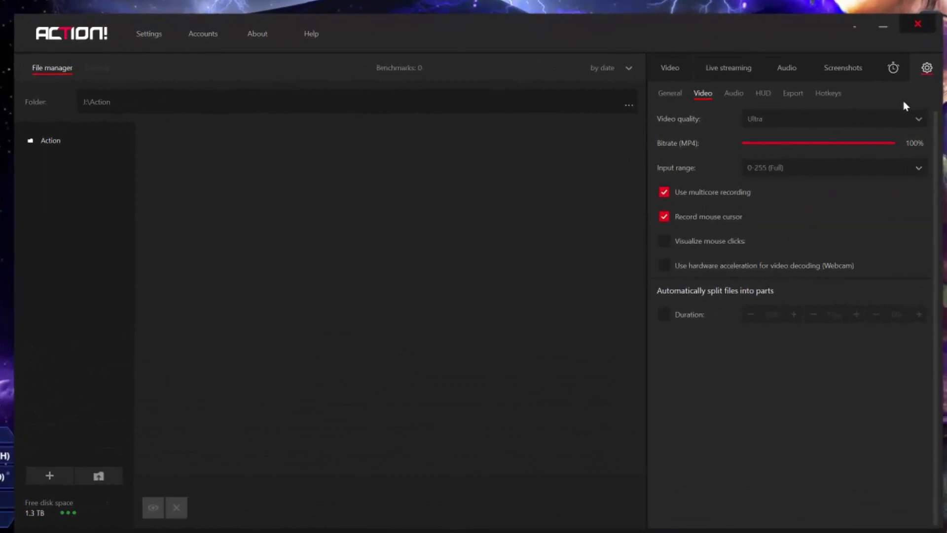
{"action": "left_click", "coordinate": [911, 116]}
{"action": "left_click", "coordinate": [910, 116]}
- Try Visualize mouse clicks, acknowledge its warning, and turn it back off
{"action": "left_click", "coordinate": [674, 248]}
{"action": "left_click", "coordinate": [669, 249]}
{"action": "left_click", "coordinate": [670, 248]}
- Experiment with split-by-duration hours and 30 minutes, leaving automatic splitting unchecked
{"action": "left_click", "coordinate": [673, 316]}
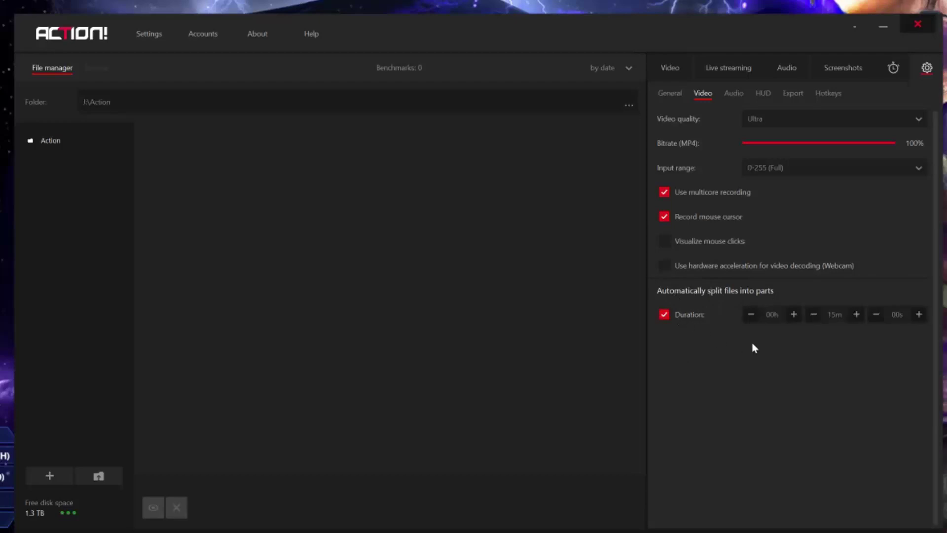
{"action": "left_click", "coordinate": [749, 315]}
{"action": "left_click", "coordinate": [665, 315]}
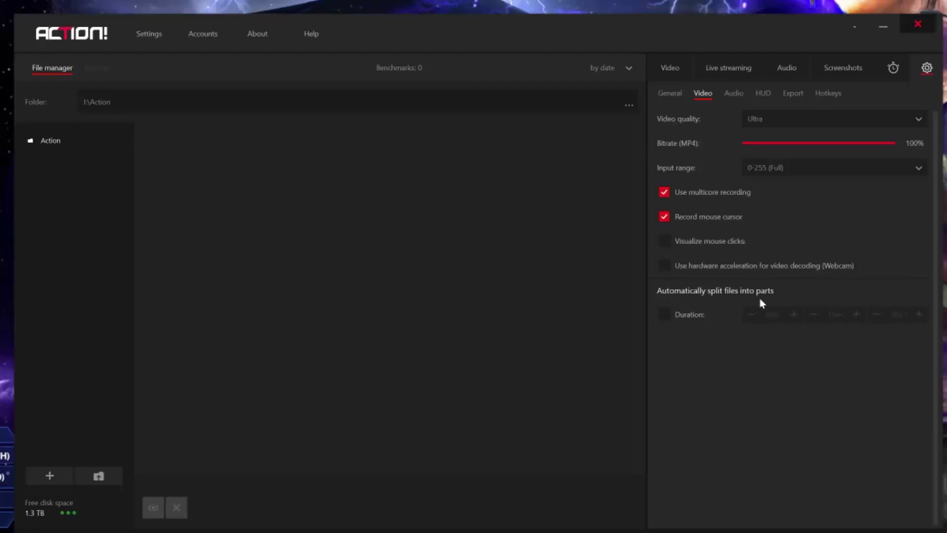
{"action": "left_click", "coordinate": [665, 315]}
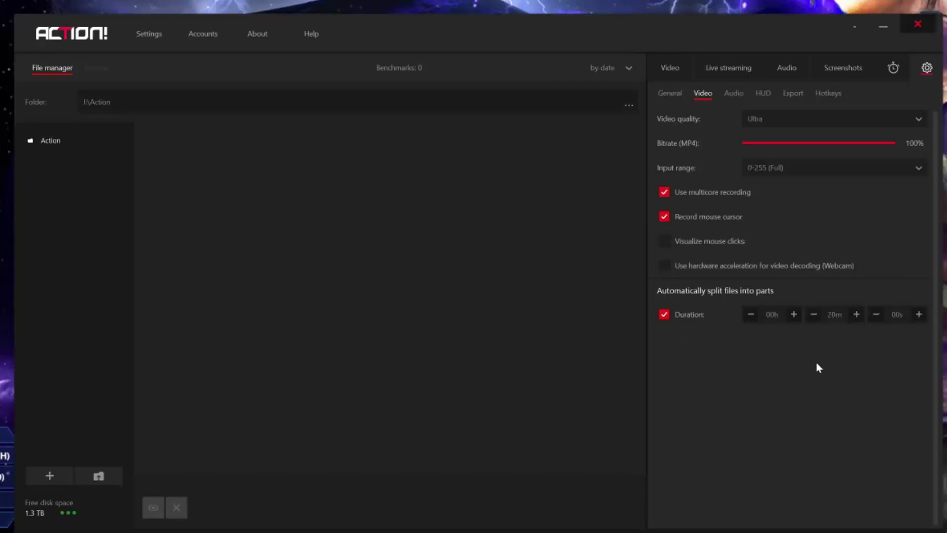
{"action": "left_click", "coordinate": [858, 314]}
{"action": "left_click", "coordinate": [859, 314]}
{"action": "left_click", "coordinate": [679, 320]}
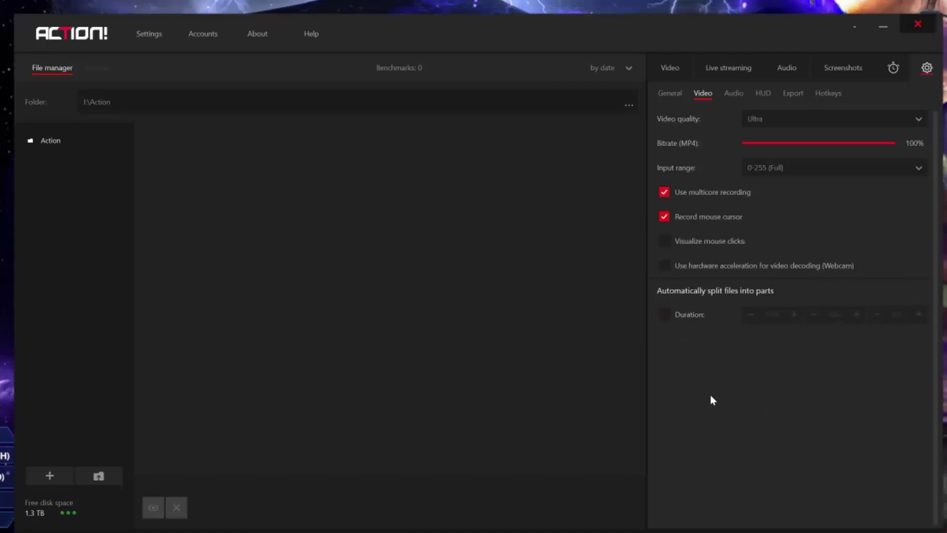
{"action": "left_click", "coordinate": [733, 93]}
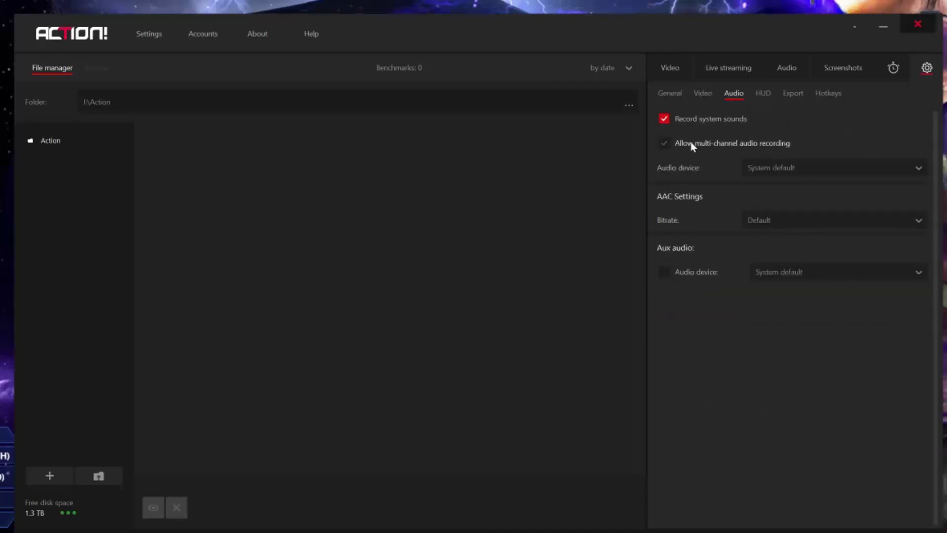
- Keep System default audio device, set HUD opacity to 100%, and keep Top Centered position
{"action": "left_click", "coordinate": [801, 170]}
{"action": "left_click", "coordinate": [804, 169]}
{"action": "left_click", "coordinate": [764, 98]}
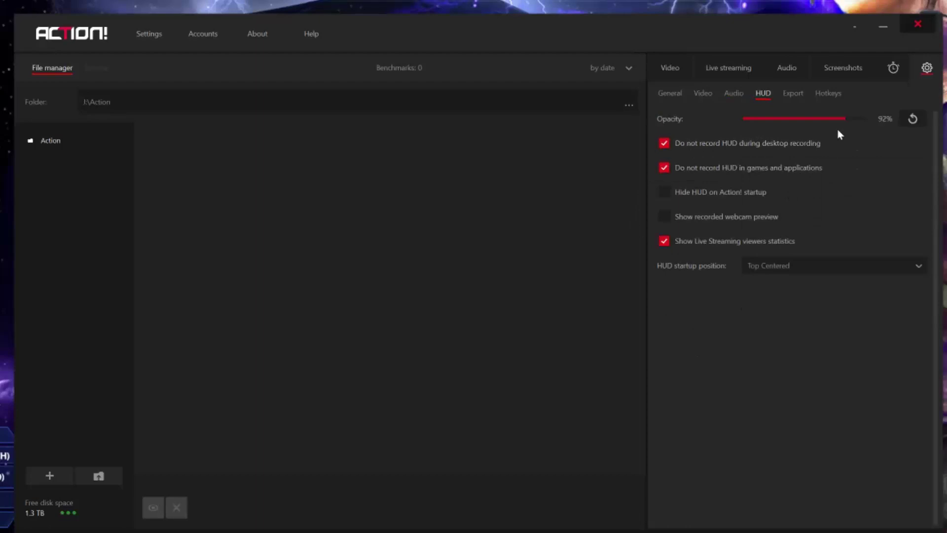
{"action": "left_click", "coordinate": [849, 121]}
{"action": "left_click_drag", "start_coordinate": [850, 126], "coordinate": [867, 125]}
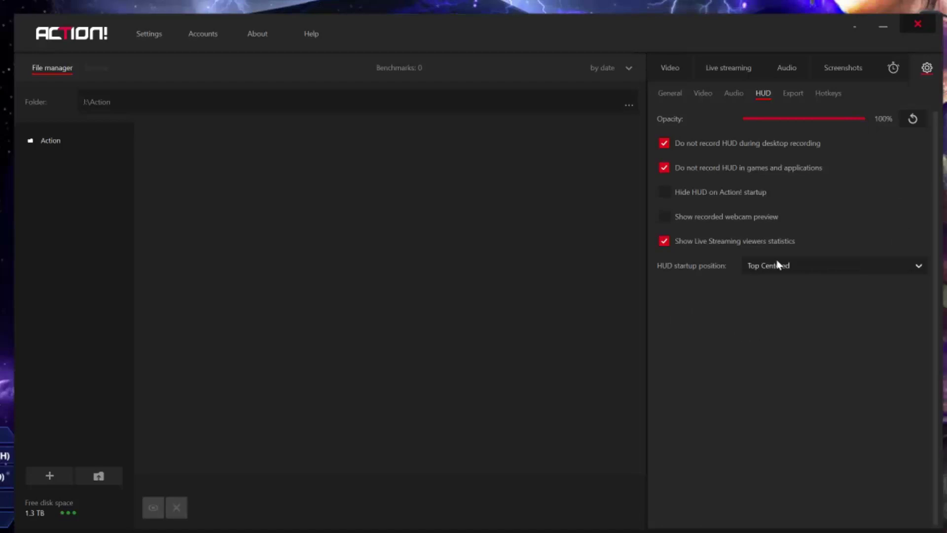
{"action": "left_click", "coordinate": [841, 269]}
{"action": "left_click", "coordinate": [698, 289]}
{"action": "left_click", "coordinate": [793, 93]}
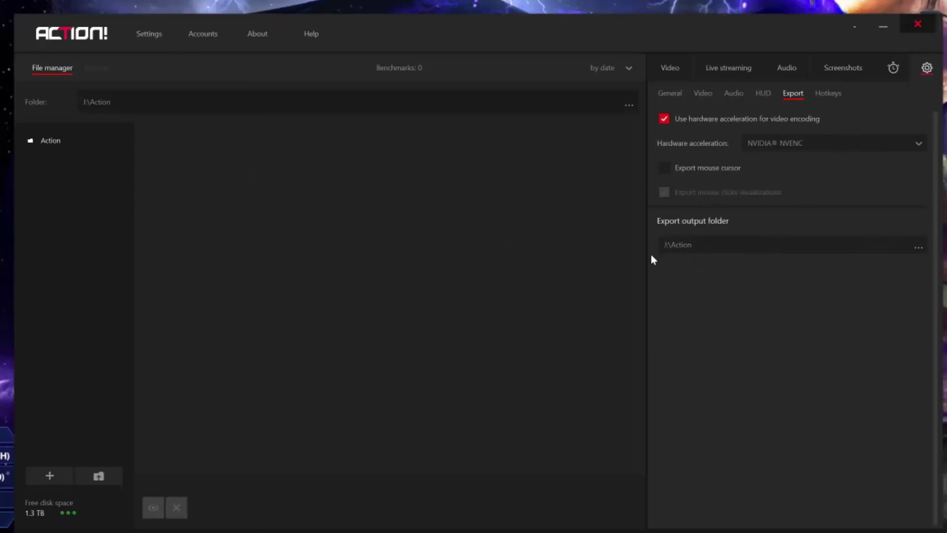
- View the hotkey list, toggling Reset average framerate off and on and leaving Microphone and Webcam recording on F4
{"action": "left_click", "coordinate": [828, 93]}
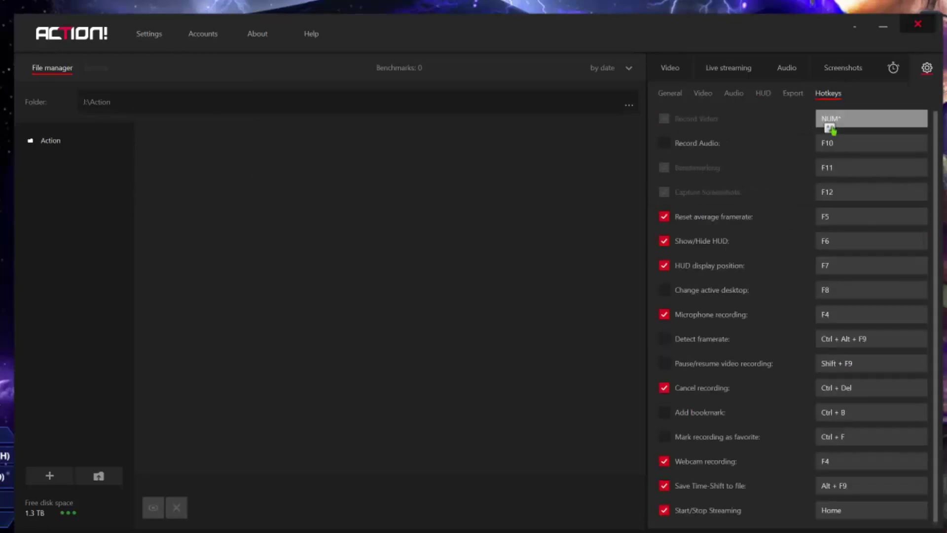
{"action": "scroll", "coordinate": [861, 271], "scroll_direction": "down", "scroll_amount": 1}
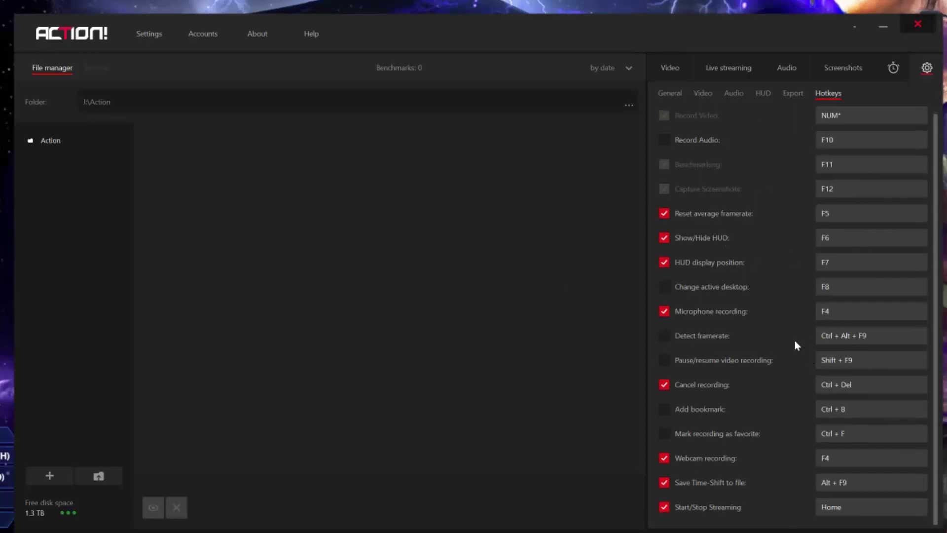
{"action": "left_click", "coordinate": [673, 214]}
{"action": "left_click", "coordinate": [695, 215]}
{"action": "left_click", "coordinate": [865, 310]}
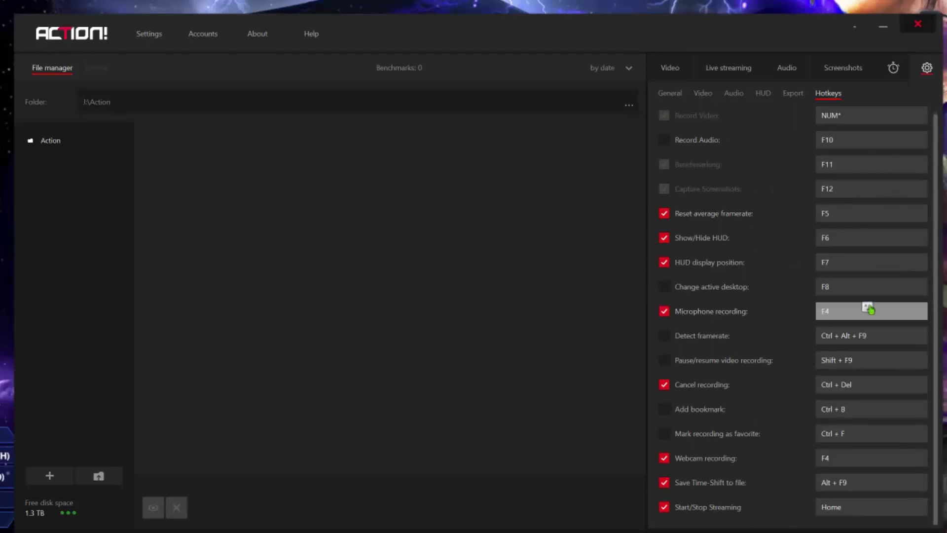
{"action": "left_click", "coordinate": [854, 459]}
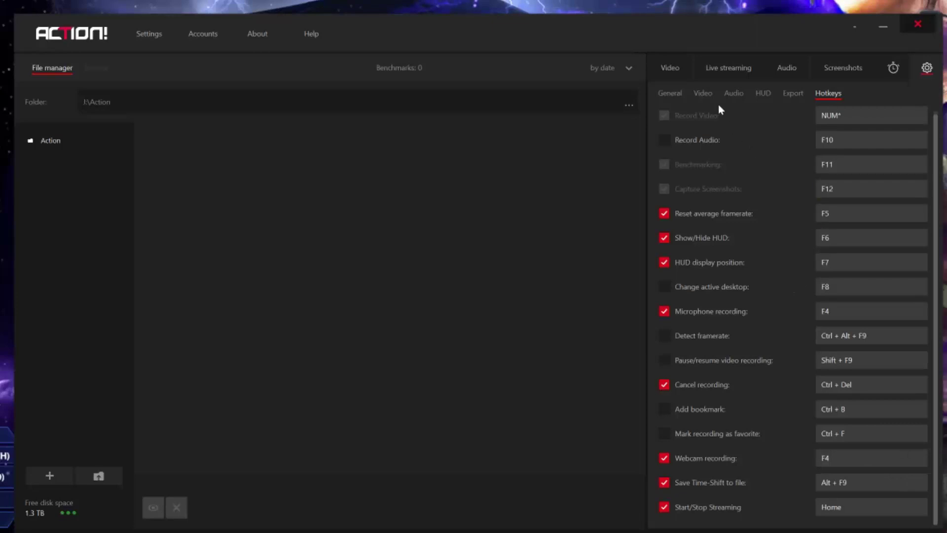
- Go back to the Video capture panel and shift the Action! window slightly up
{"action": "left_click", "coordinate": [650, 61]}
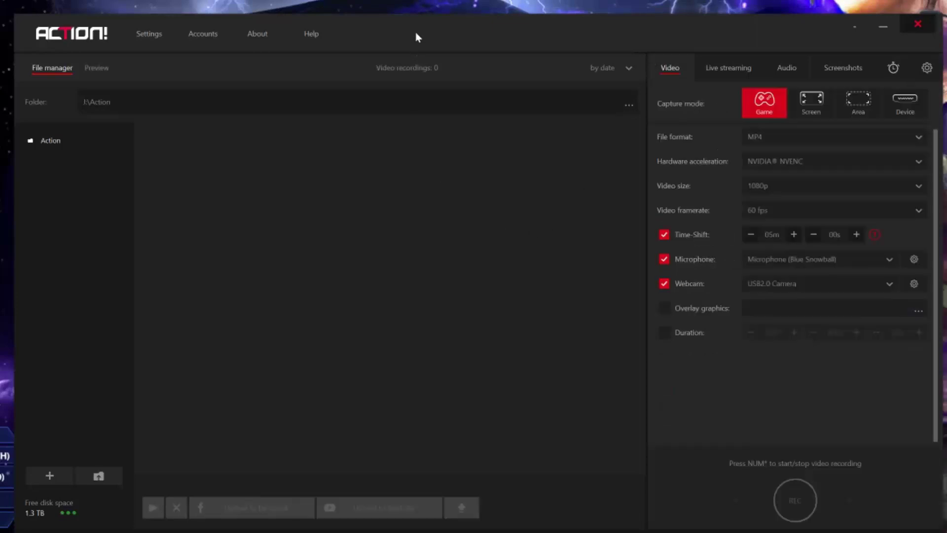
{"action": "mouse_move", "coordinate": [416, 37]}
{"action": "left_mouse_down"}
{"action": "mouse_move", "coordinate": [488, 43]}
{"action": "mouse_move", "coordinate": [435, 23]}
{"action": "mouse_move", "coordinate": [459, 55]}
{"action": "mouse_move", "coordinate": [421, 19]}
{"action": "left_mouse_up"}
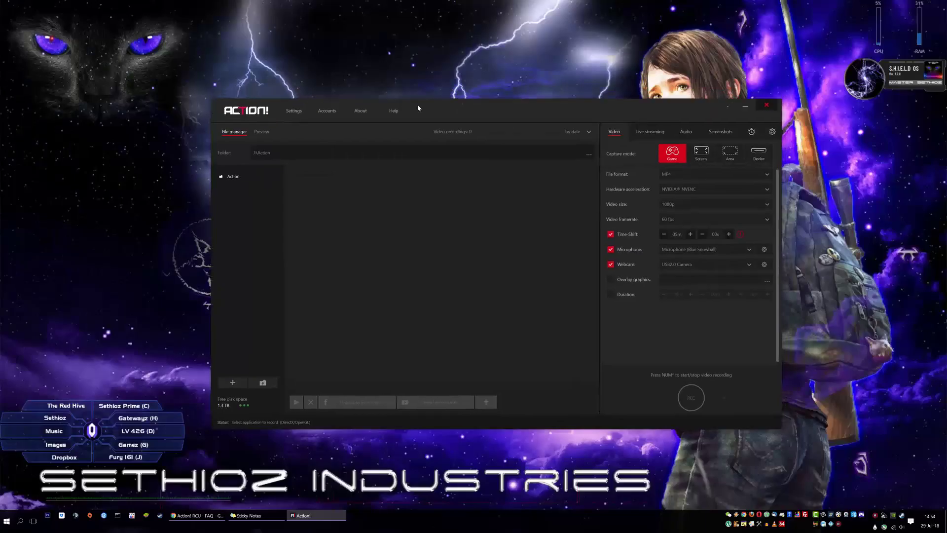
- Move the window lower and write the yellow text 'TSP-Action' on the desktop above it
{"action": "left_click_drag", "start_coordinate": [418, 108], "coordinate": [410, 151]}
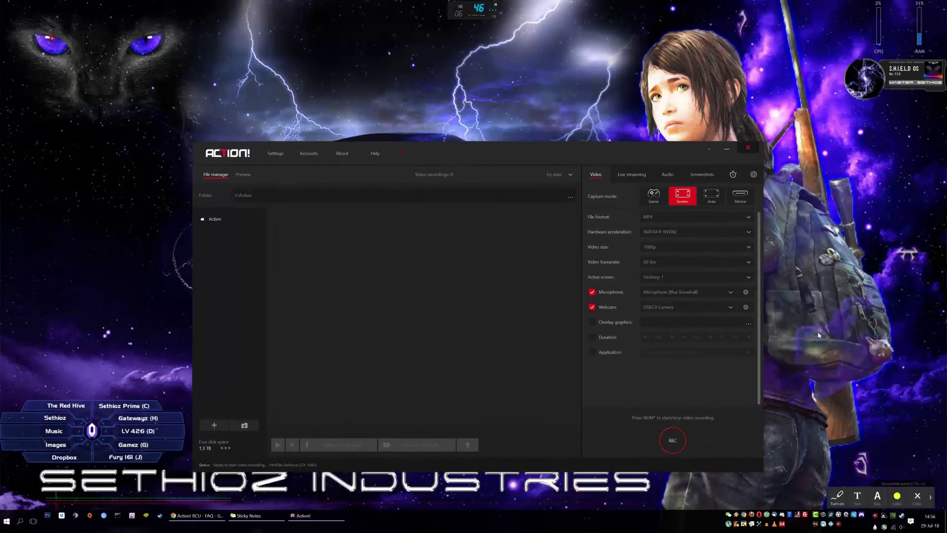
{"action": "left_click", "coordinate": [836, 500]}
{"action": "type", "text": "TSP-Action"}
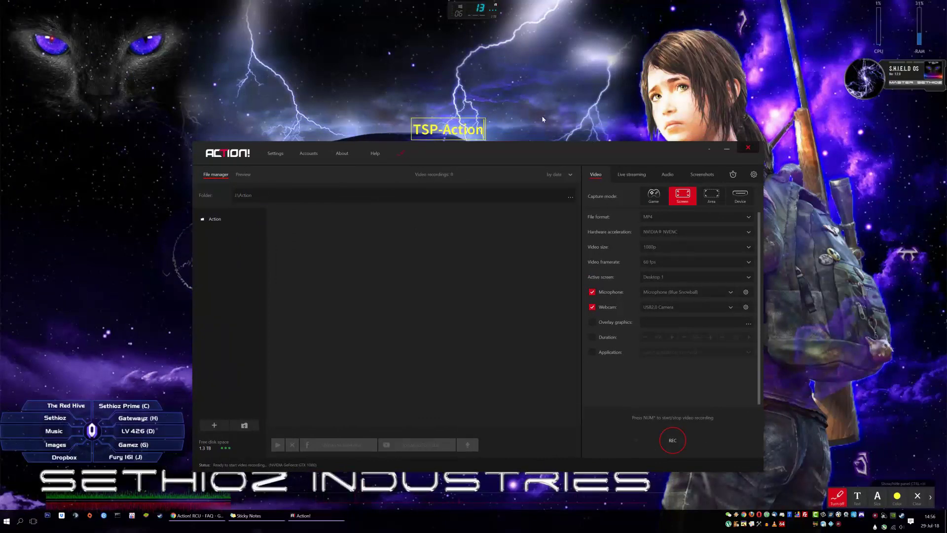
{"action": "left_click", "coordinate": [504, 88]}
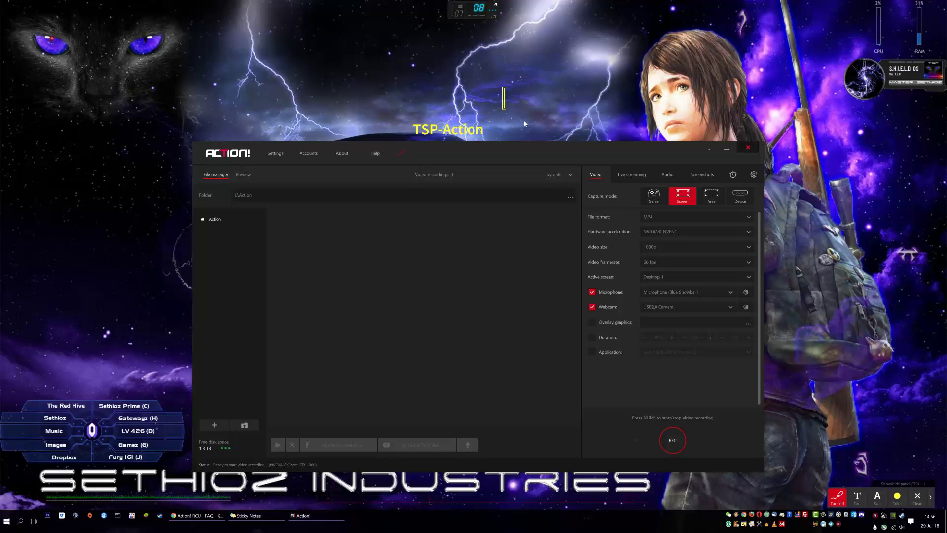
- Reposition the Action! window down-right, nudge it up, then move it left and down
{"action": "left_click_drag", "start_coordinate": [469, 152], "coordinate": [542, 183]}
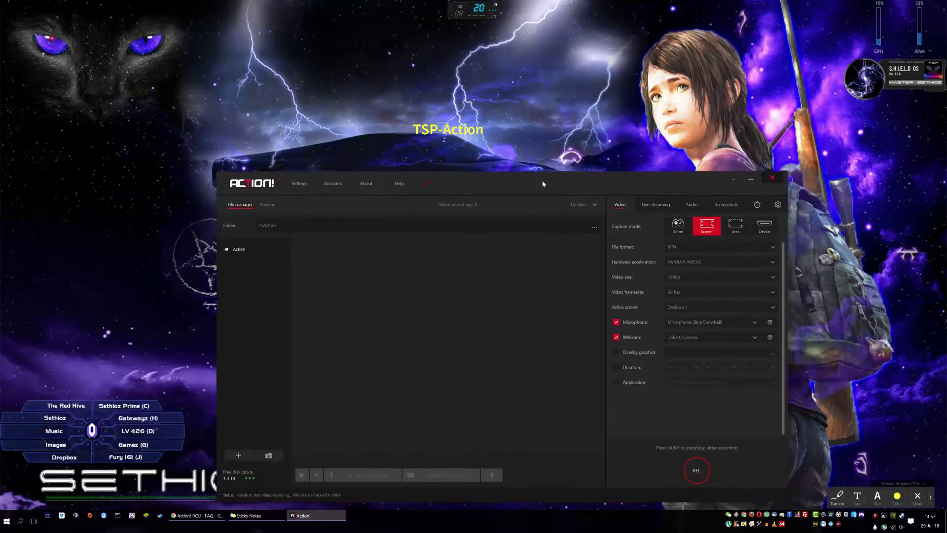
{"action": "left_click_drag", "start_coordinate": [543, 184], "coordinate": [542, 173]}
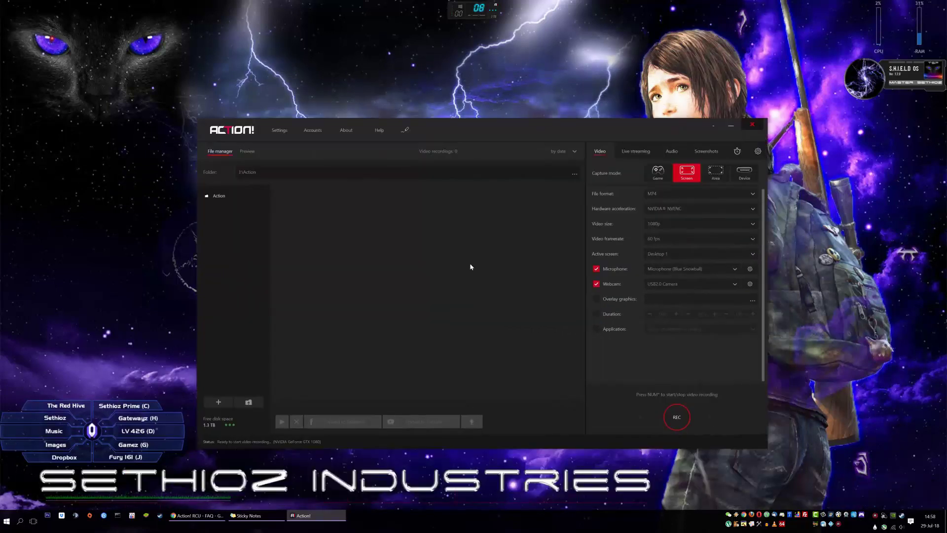
{"action": "left_click_drag", "start_coordinate": [528, 127], "coordinate": [274, 272]}
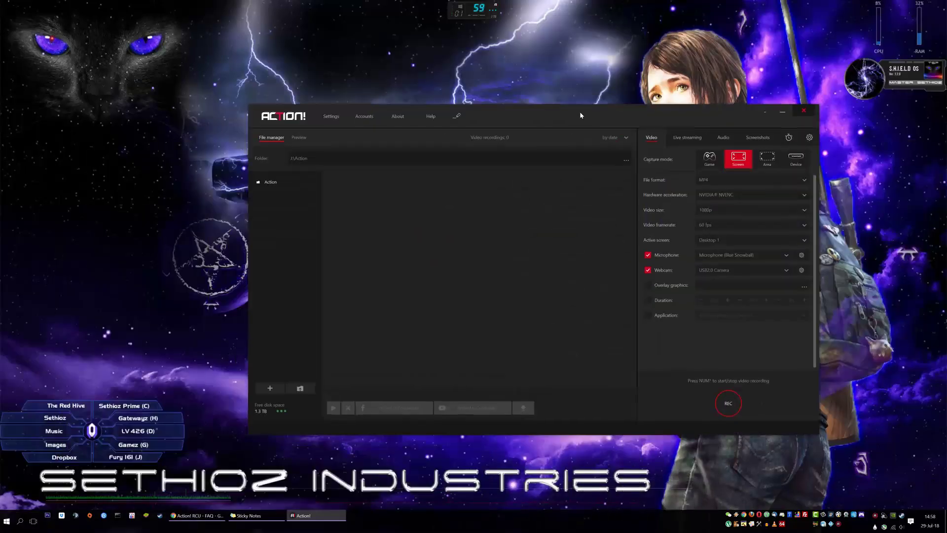